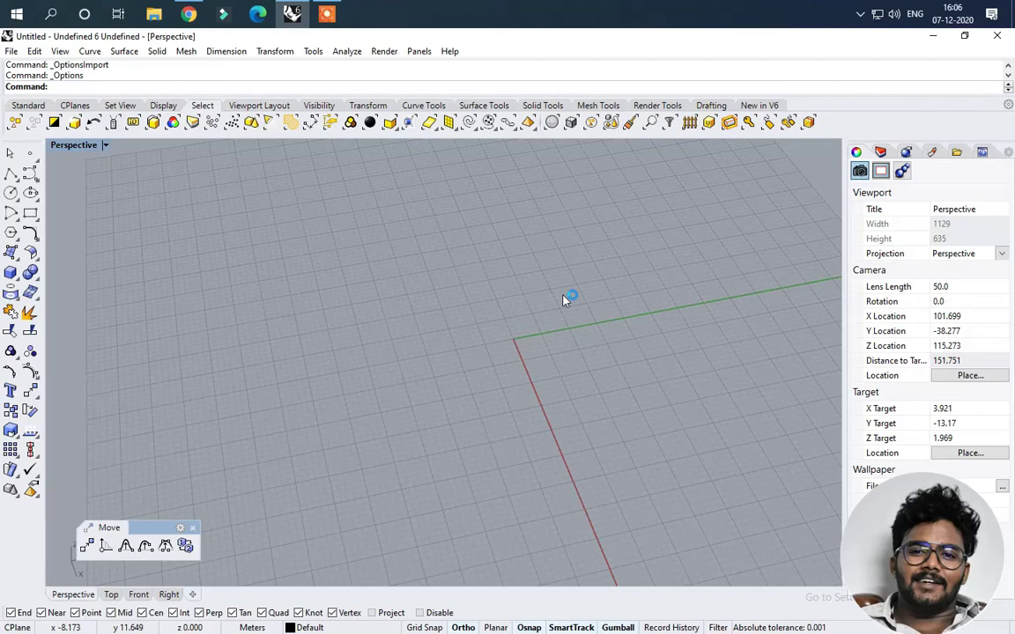
scroll(566, 299, down, 4)
scroll(700, 355, up, 2)
right_drag(701, 354, 738, 356)
scroll(533, 286, down, 2)
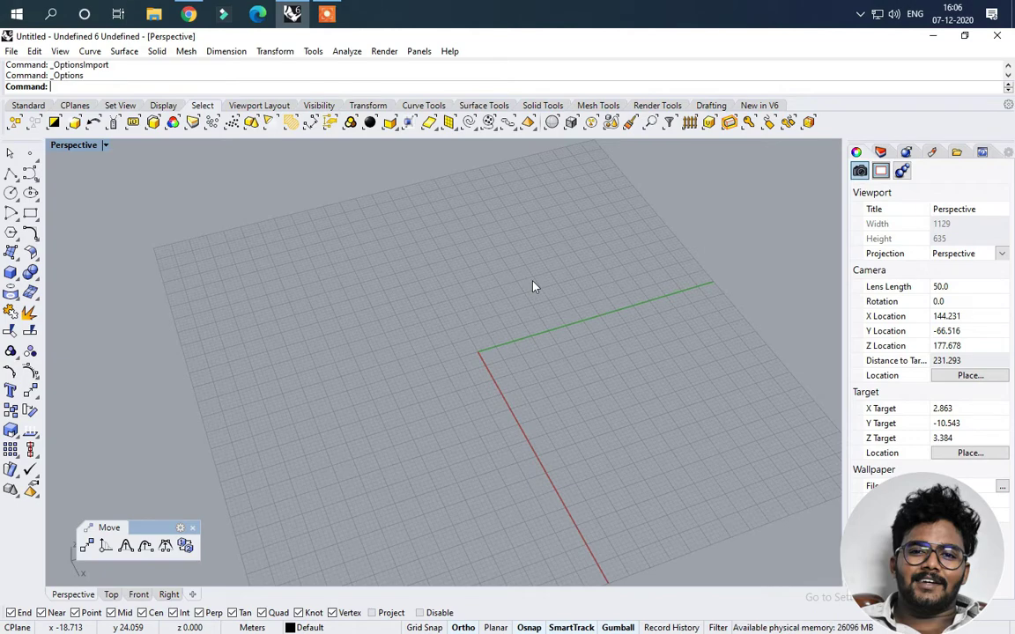
right_drag(535, 288, 433, 267)
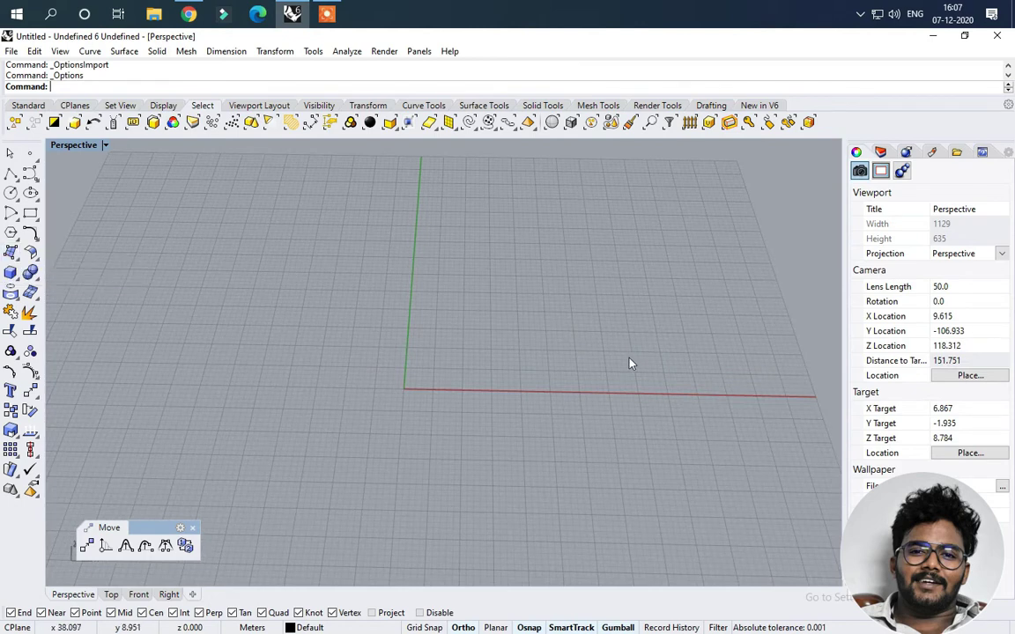
shift+right_drag(507, 302, 485, 318)
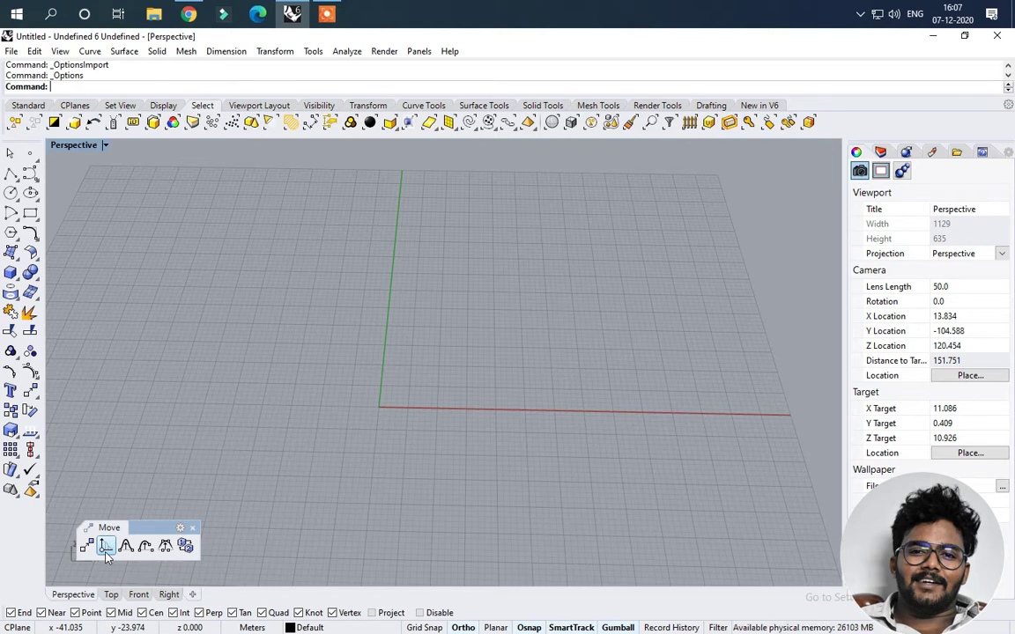
Step: Locate the Soft Move tool among the Move transforms and reposition the floating Move palette
click(37, 393)
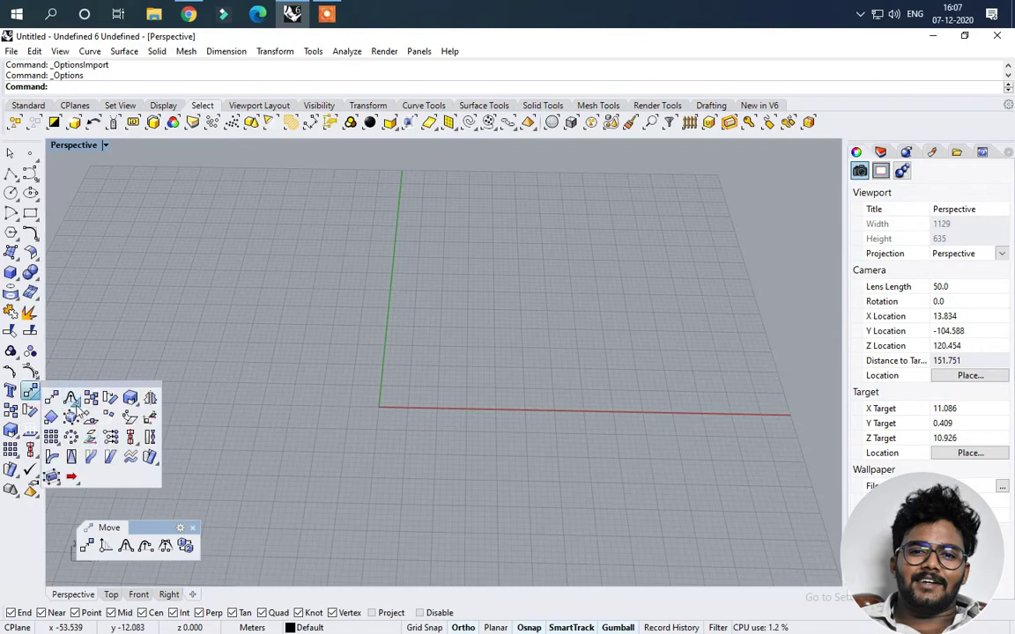
click(77, 406)
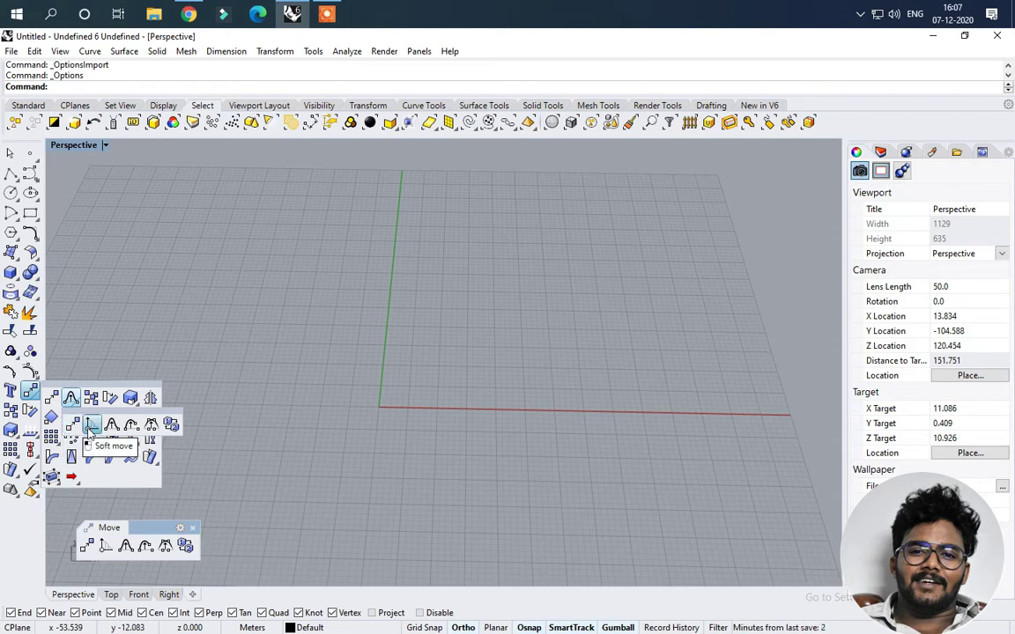
scroll(402, 457, down, 2)
scroll(401, 456, up, 2)
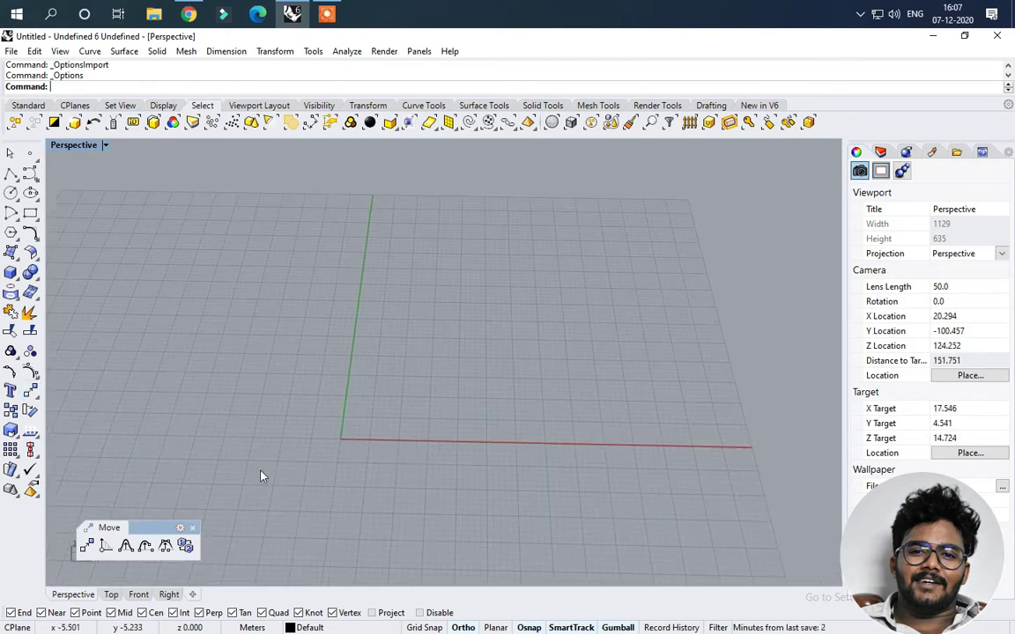
drag(132, 528, 103, 542)
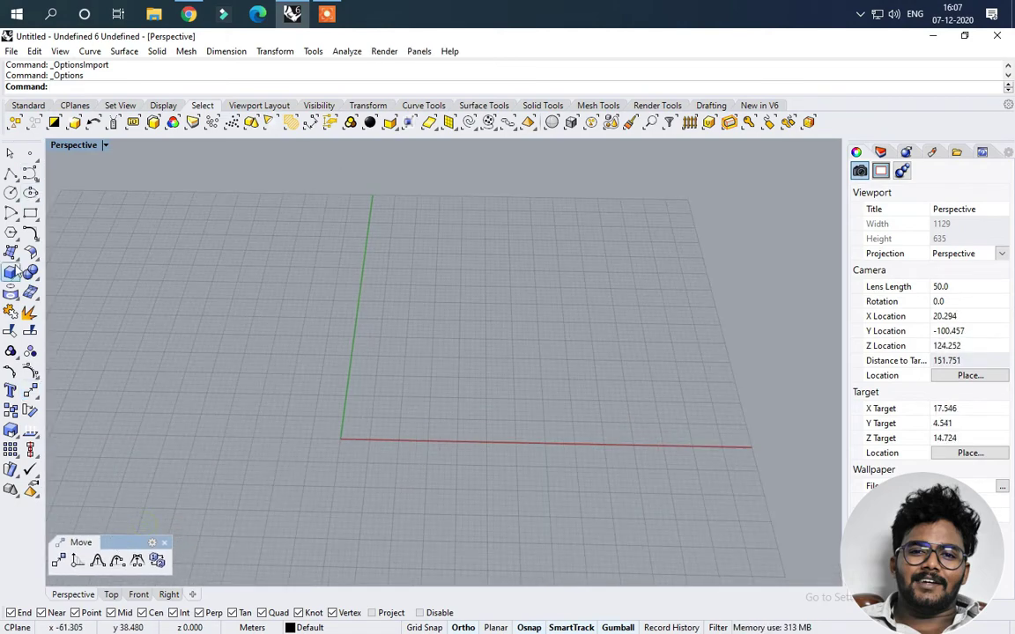
Step: Draw a rectangle about 67 by 46 m with its first corner at 0,0 and select it
click(30, 212)
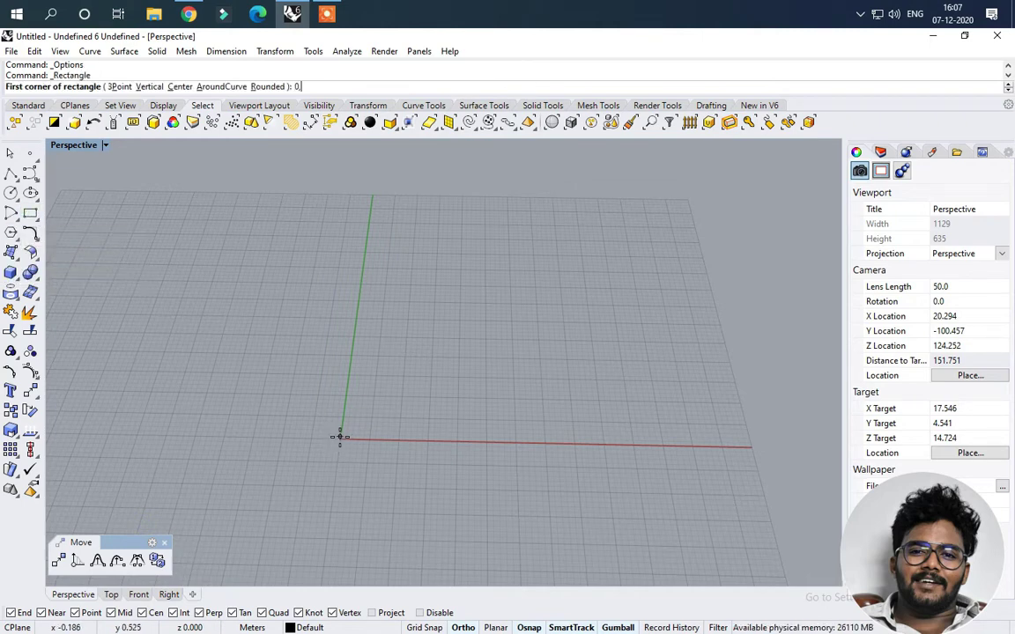
text(0,0)
key(Return)
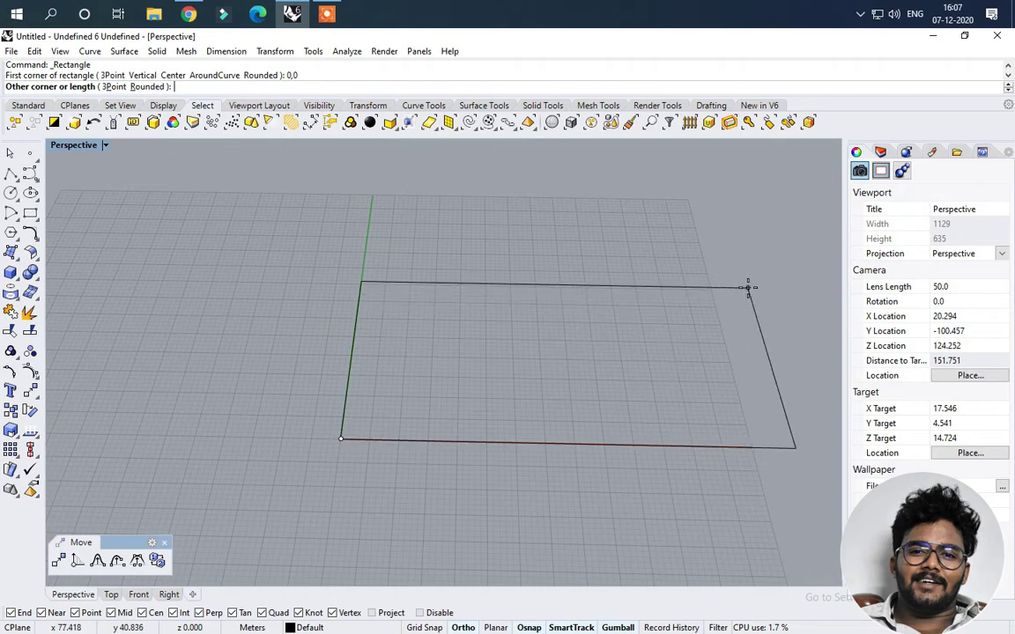
click(695, 268)
scroll(476, 401, down, 3)
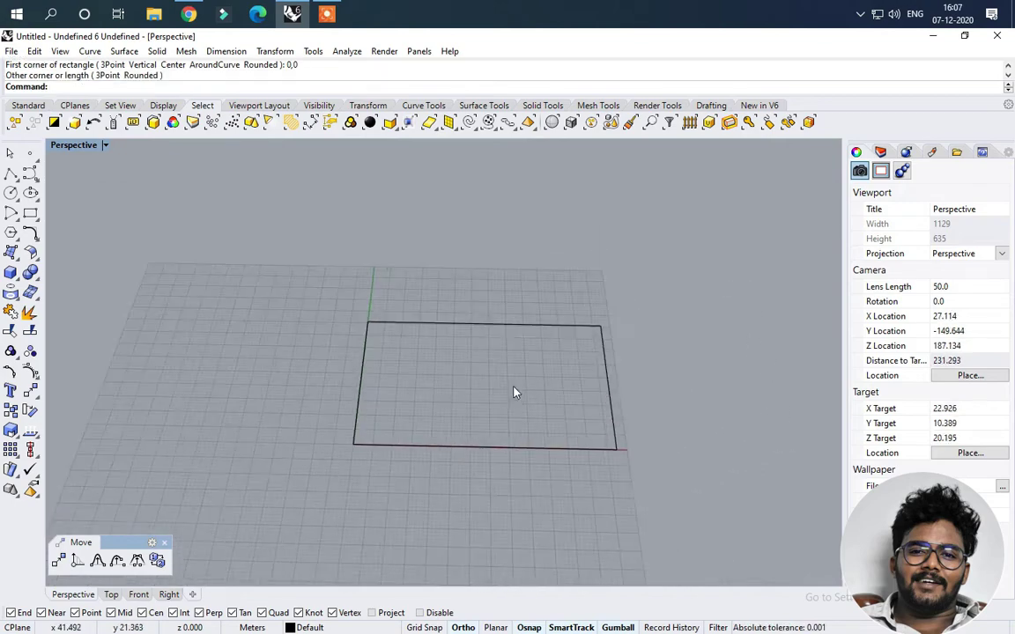
scroll(505, 340, up, 4)
click(550, 304)
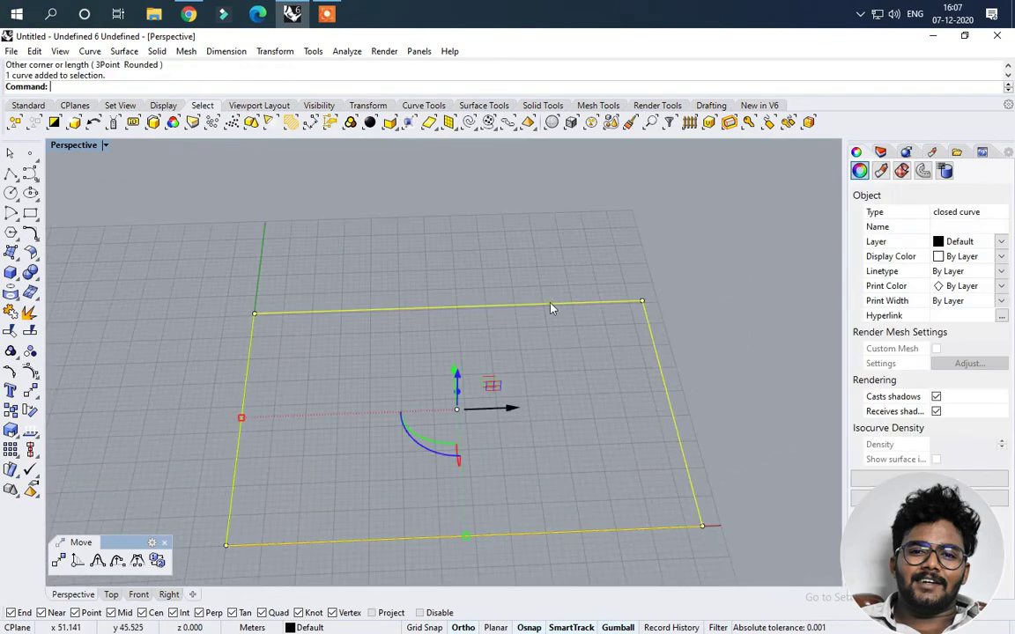
right_drag(551, 304, 529, 423)
text(scale)
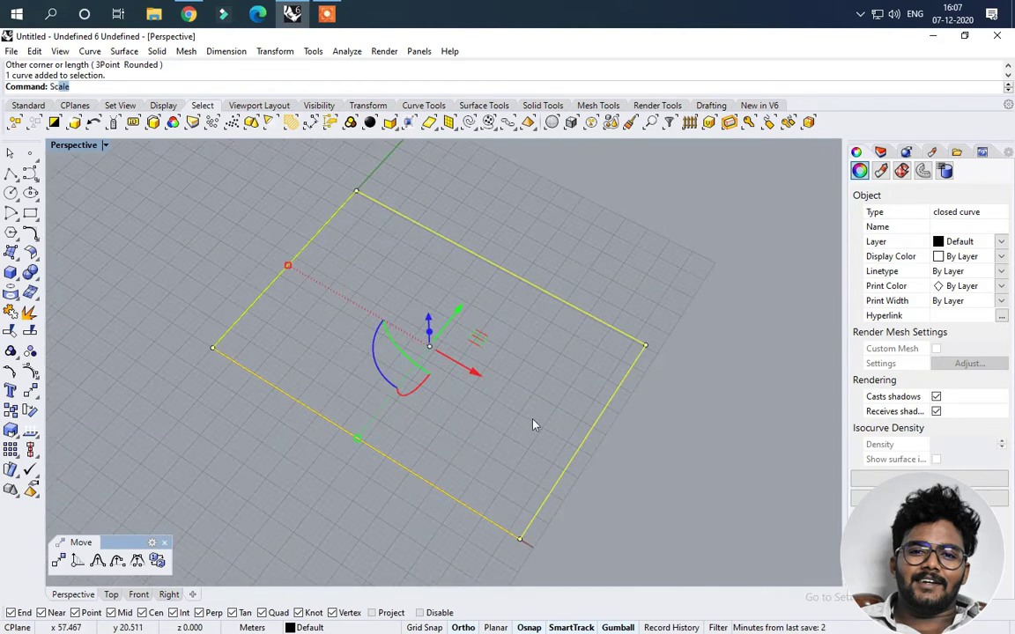
key(Return)
click(521, 539)
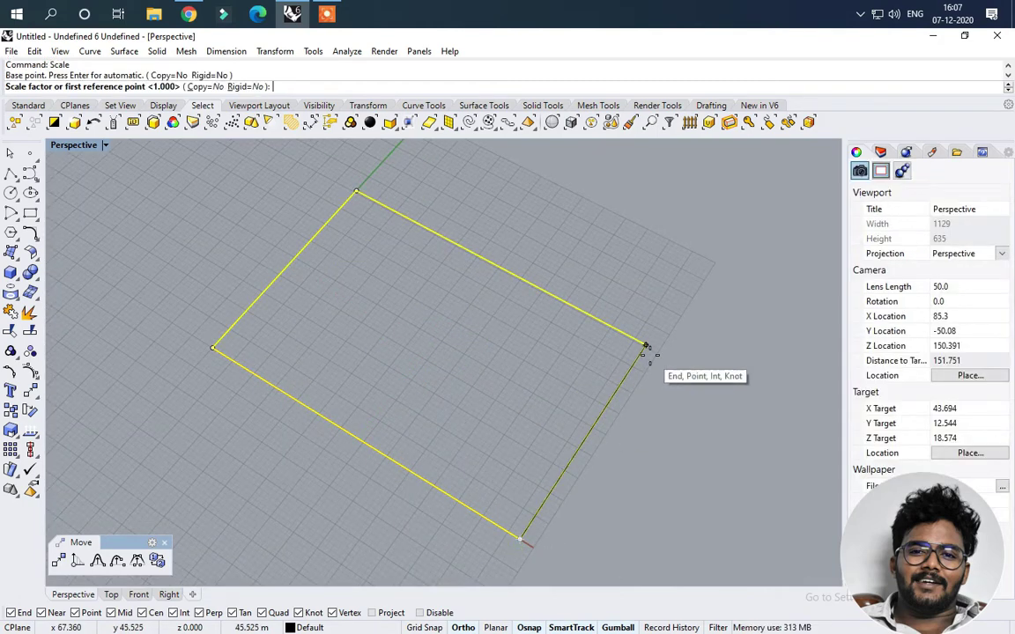
key(Escape)
Step: Shorten the rectangle along Y to about 35 m with Scale1D, using its corner on the X axis as base point
text(S)
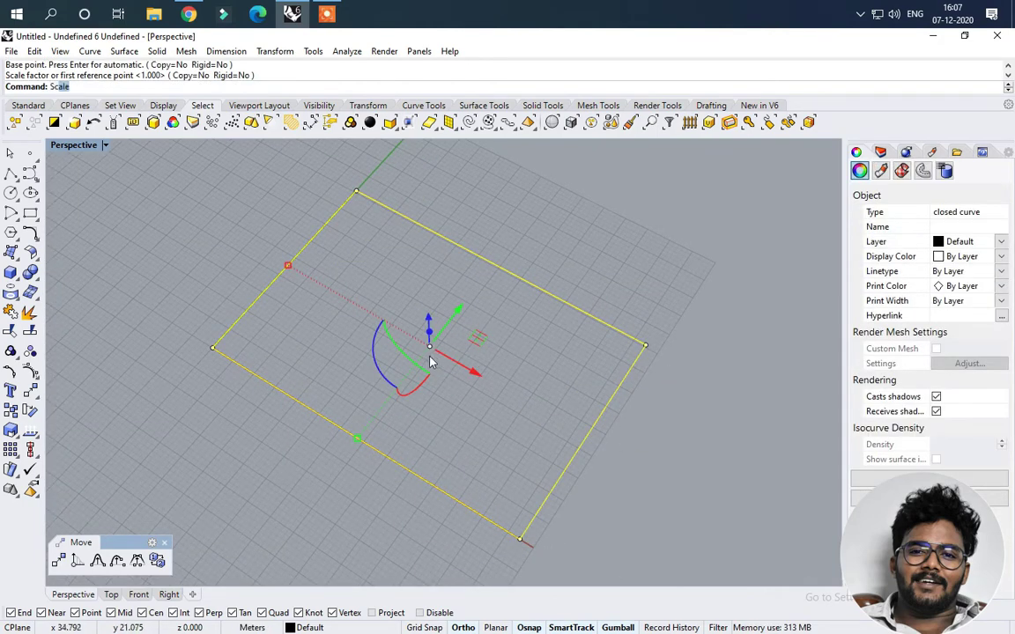
text(cale)
click(86, 112)
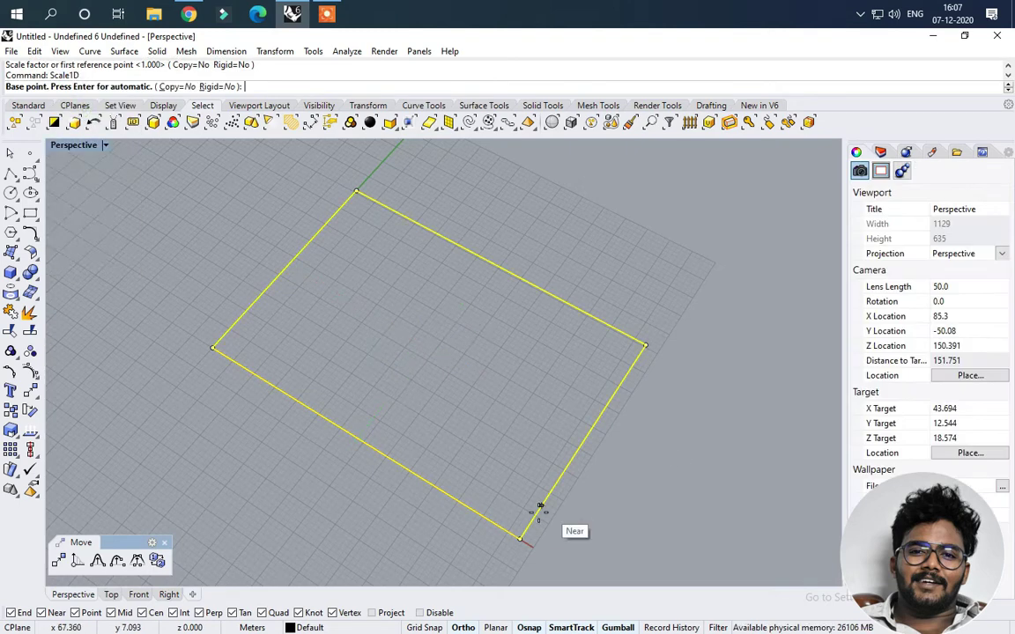
click(520, 537)
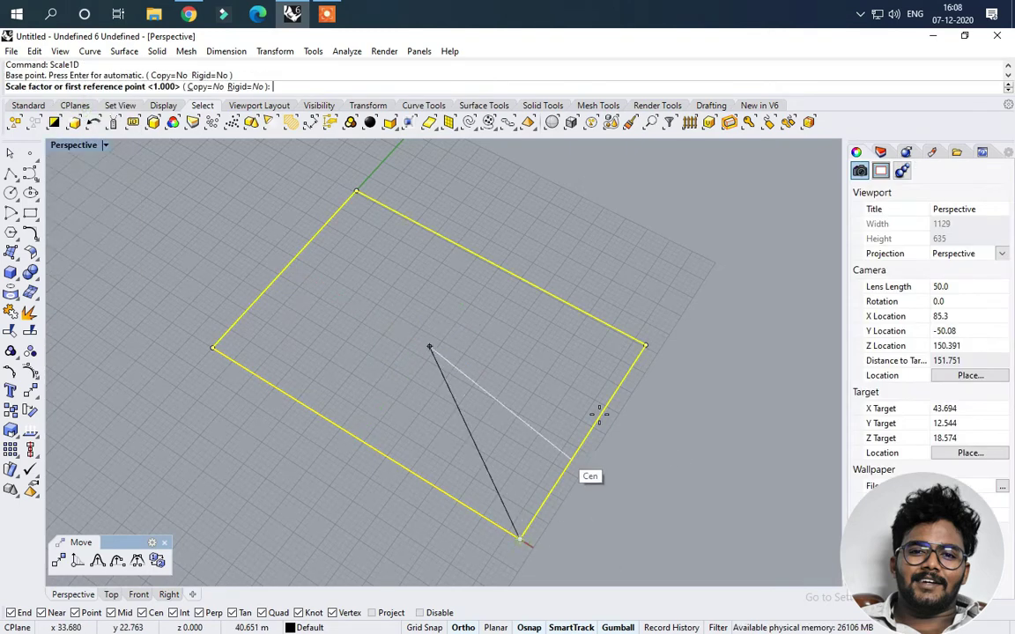
click(643, 348)
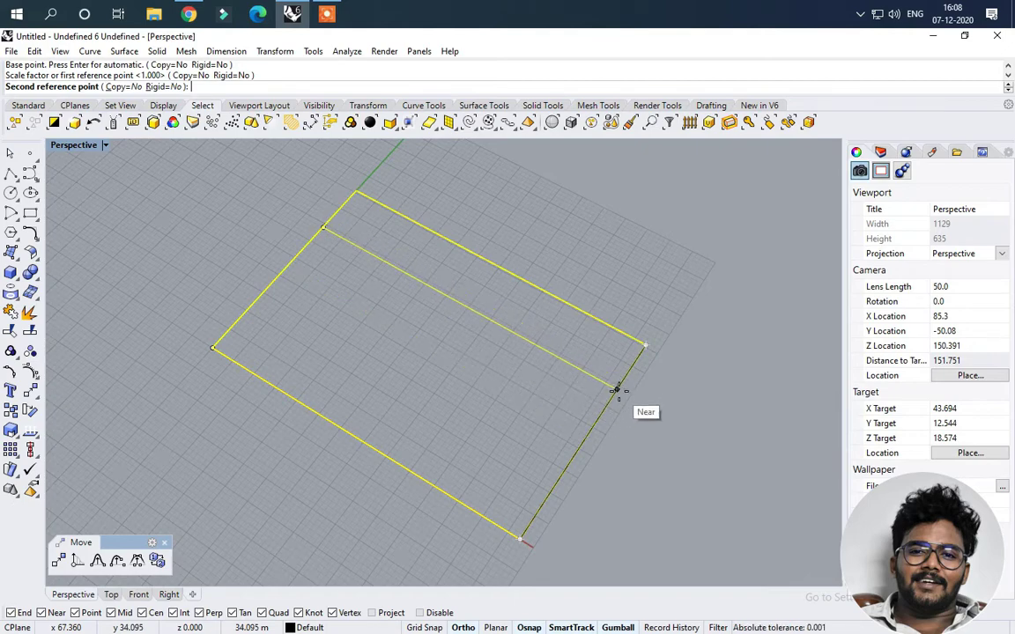
click(618, 392)
scroll(542, 418, down, 2)
right_drag(530, 425, 657, 417)
click(442, 433)
right_drag(443, 433, 667, 401)
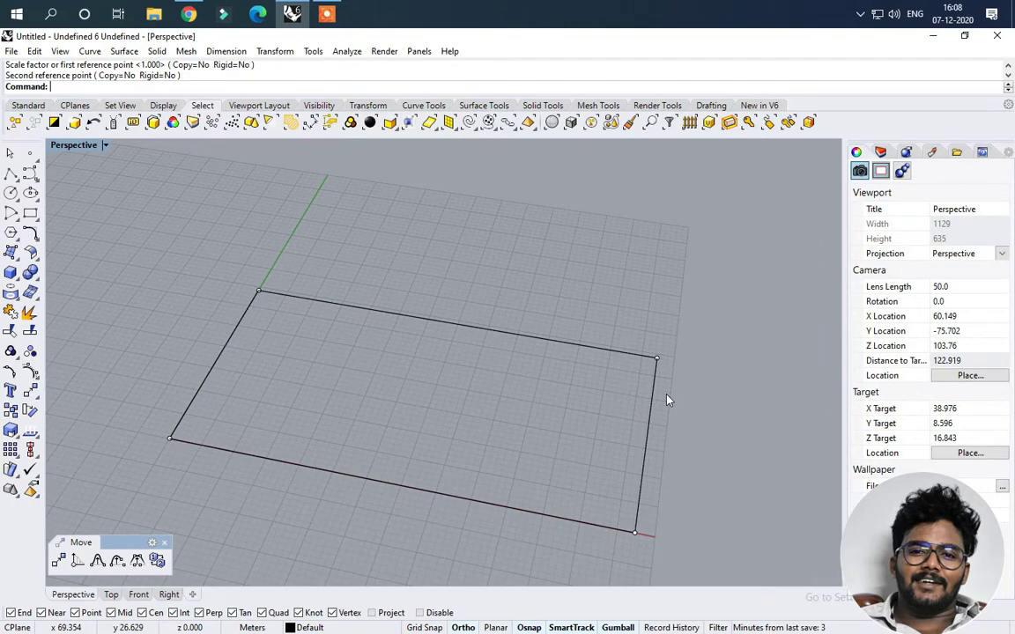
right_drag(471, 385, 519, 397)
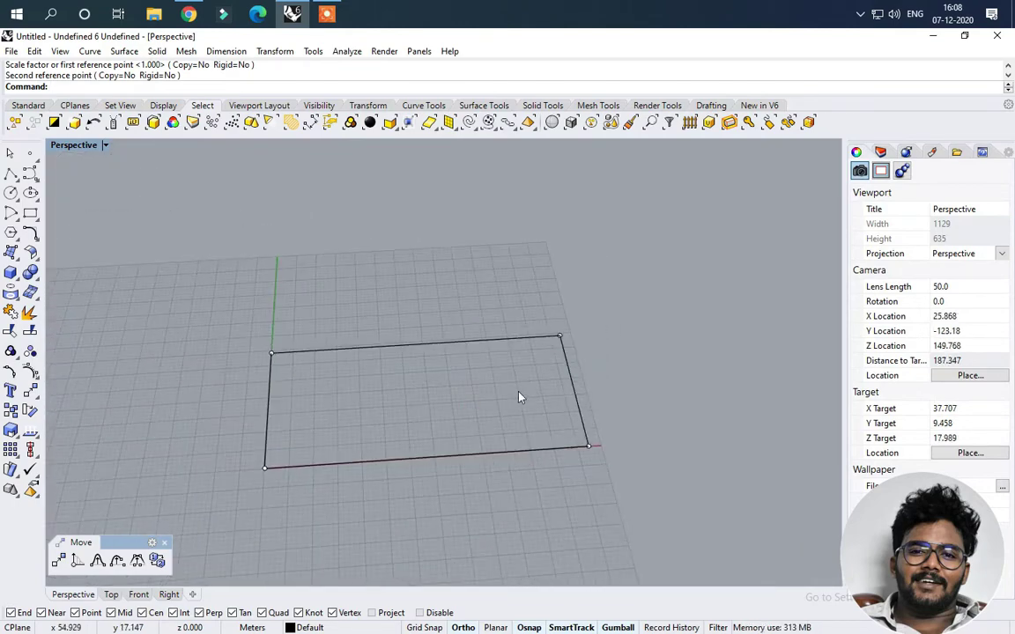
right_drag(686, 390, 488, 402)
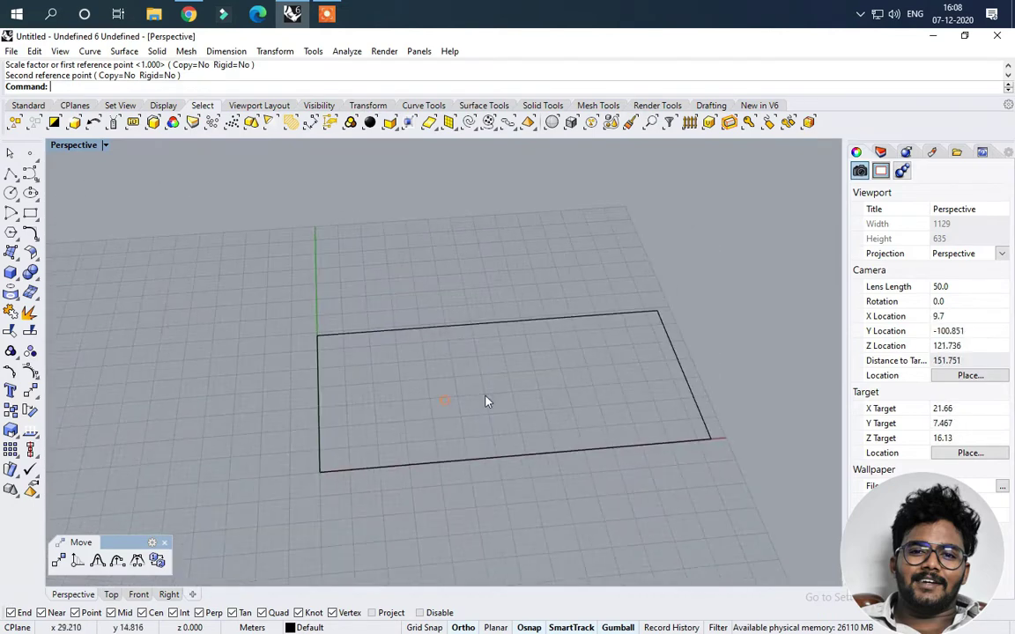
Step: Create a surface from corner points, snapping to the four corners of the rectangle
click(683, 373)
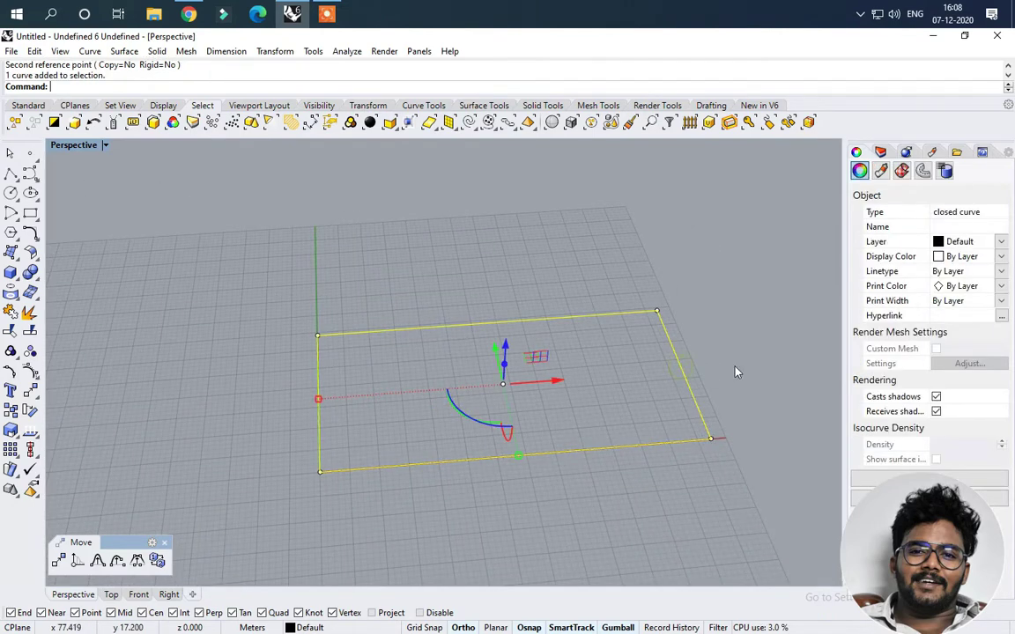
click(12, 232)
click(317, 334)
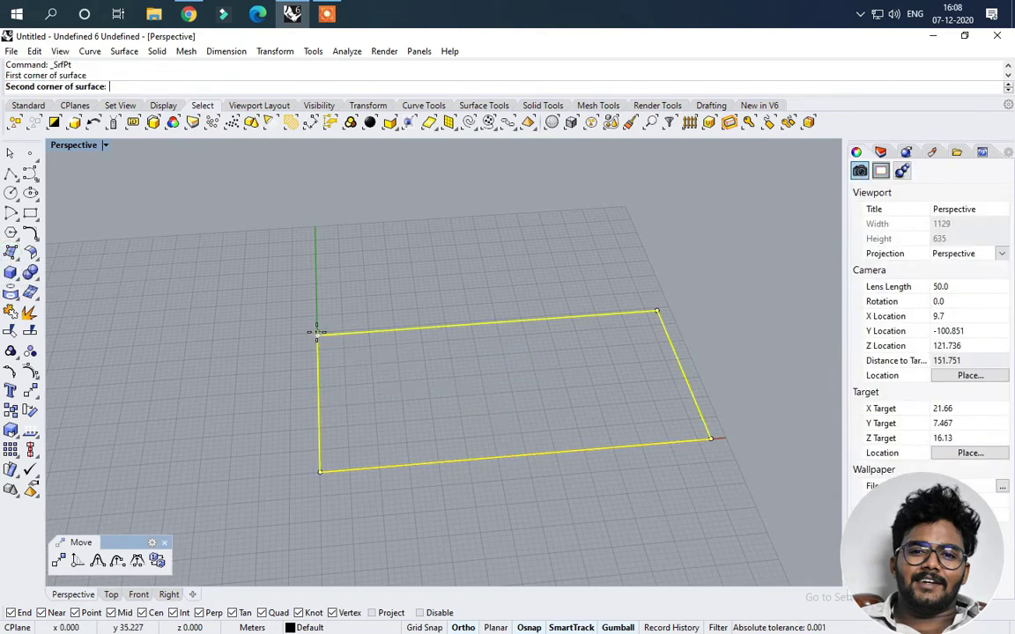
click(655, 310)
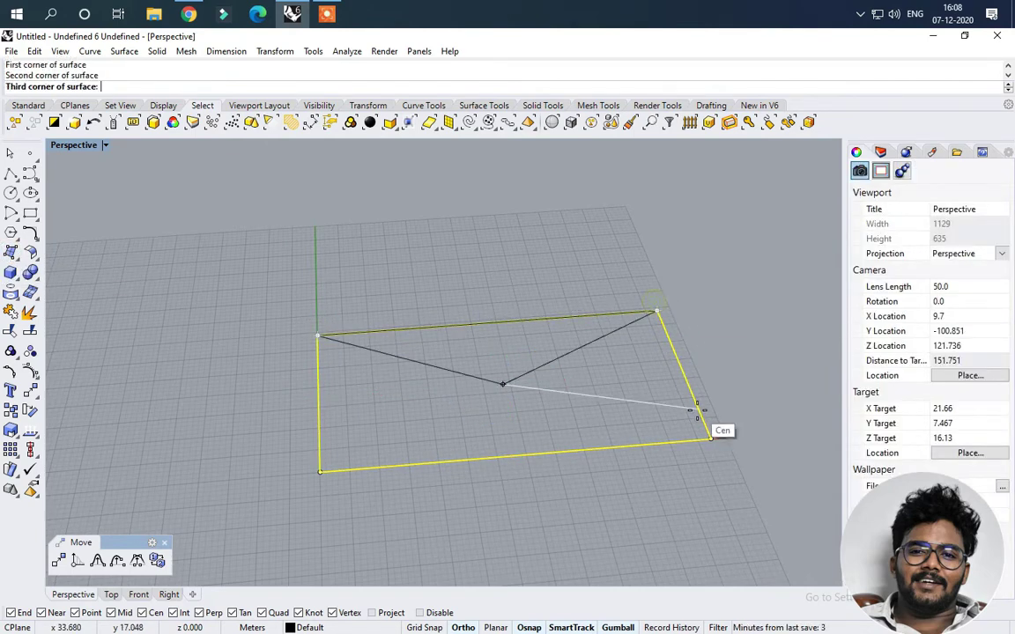
click(710, 438)
click(320, 471)
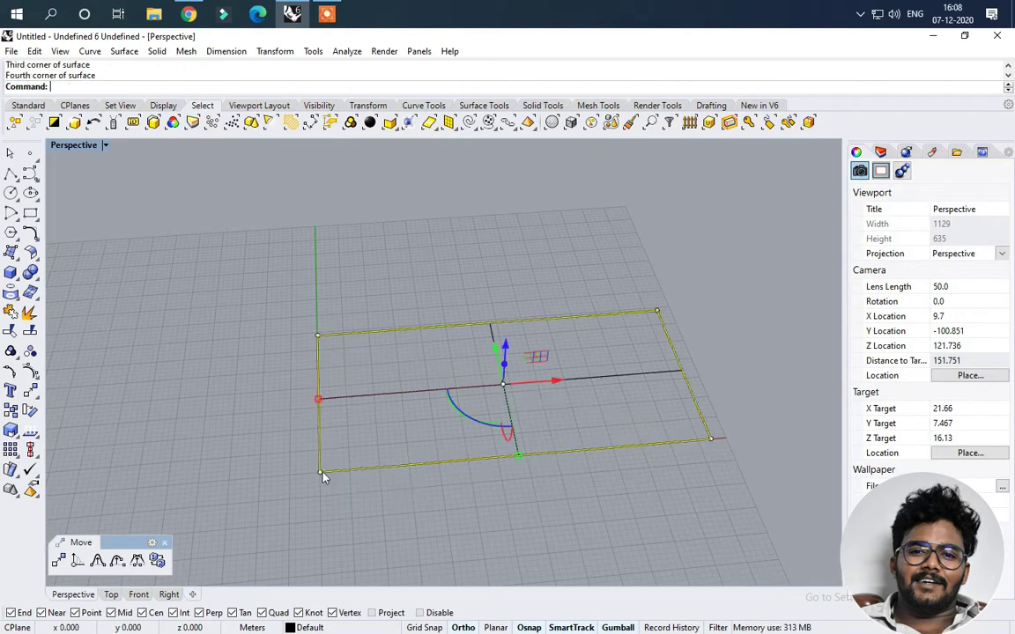
click(284, 201)
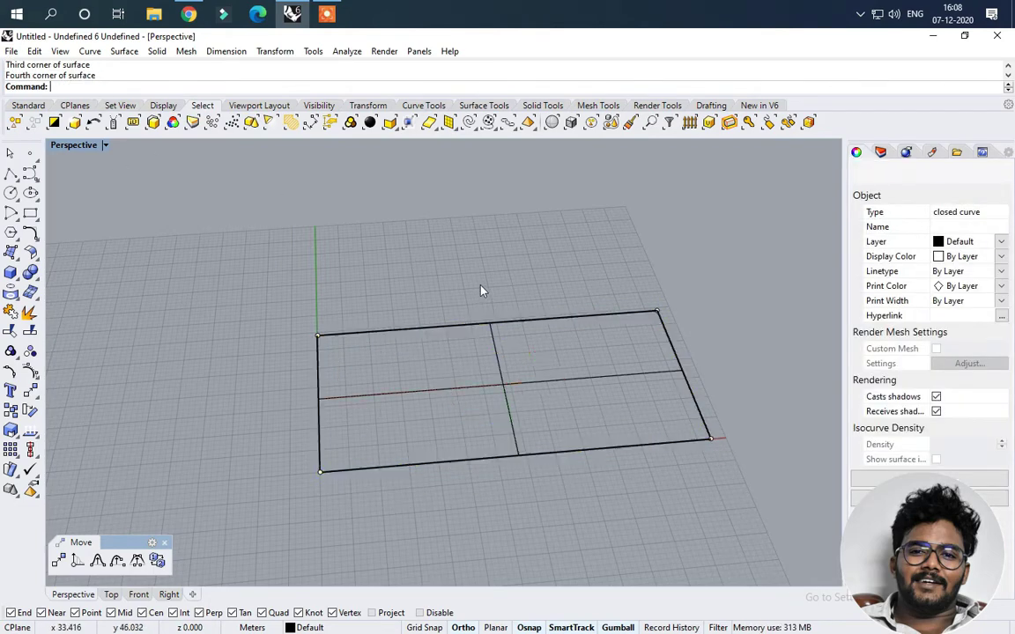
click(512, 387)
key(Escape)
Step: Set the Perspective viewport's display mode to Shaded and inspect the selected surface
click(103, 145)
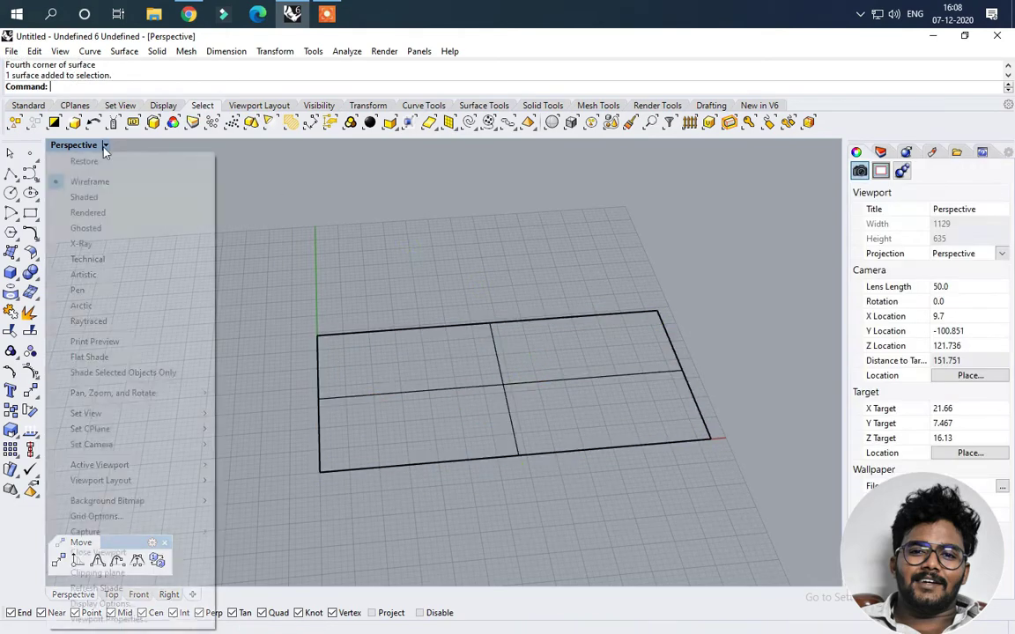
click(98, 201)
mouse_move(370, 264)
right_down()
mouse_move(412, 271)
mouse_move(393, 273)
mouse_move(446, 336)
mouse_move(532, 390)
right_up()
click(532, 390)
right_drag(560, 446, 520, 480)
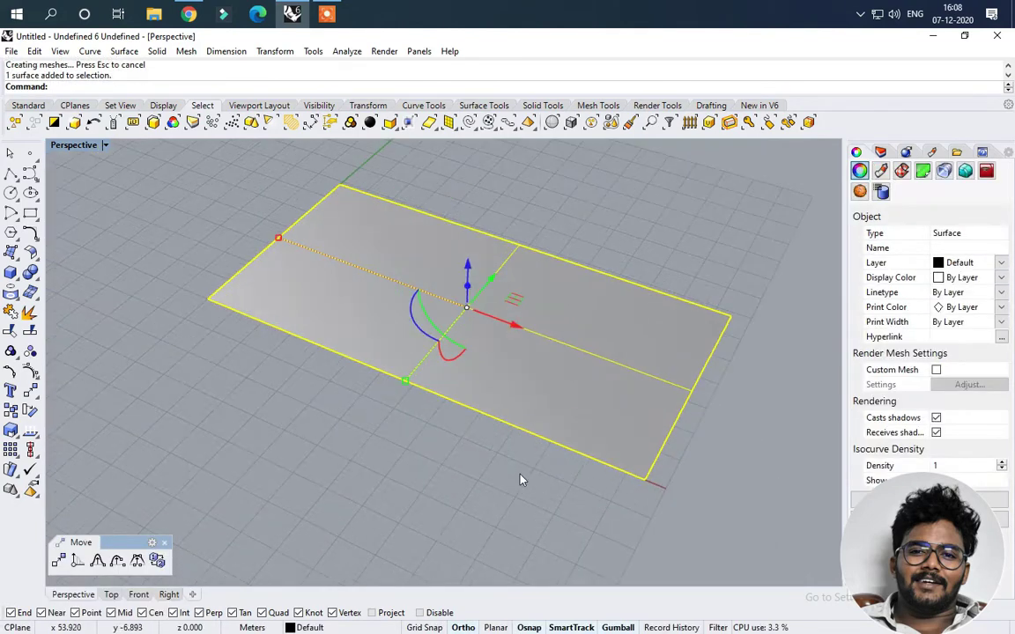
key(Escape)
Step: Hide the rectangle curve that overlaps the edges of the surface
click(510, 431)
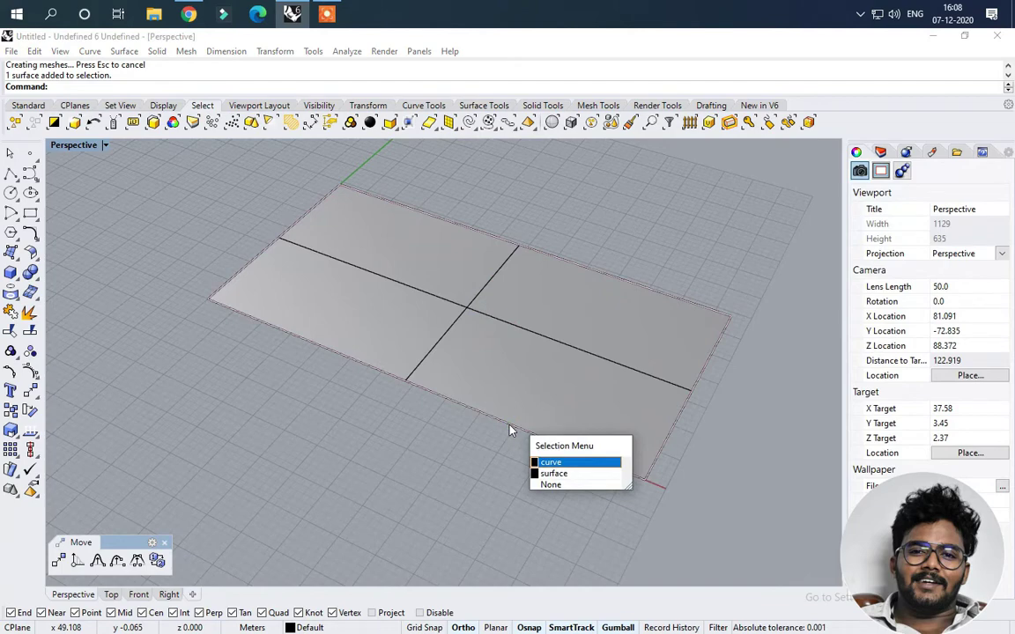
key(Return)
middle_click(510, 431)
click(467, 421)
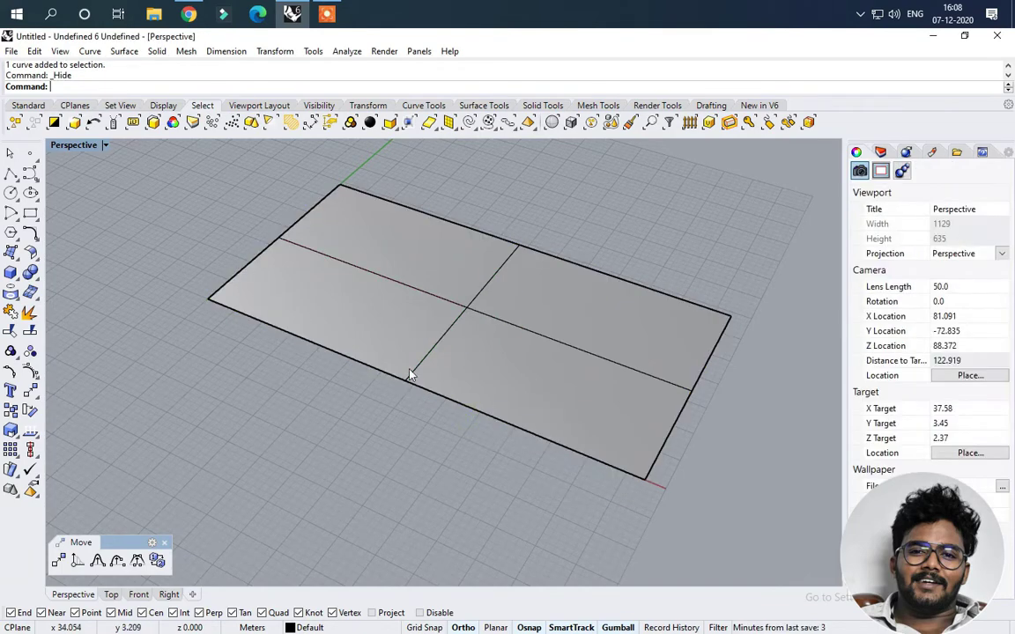
right_drag(410, 374, 477, 330)
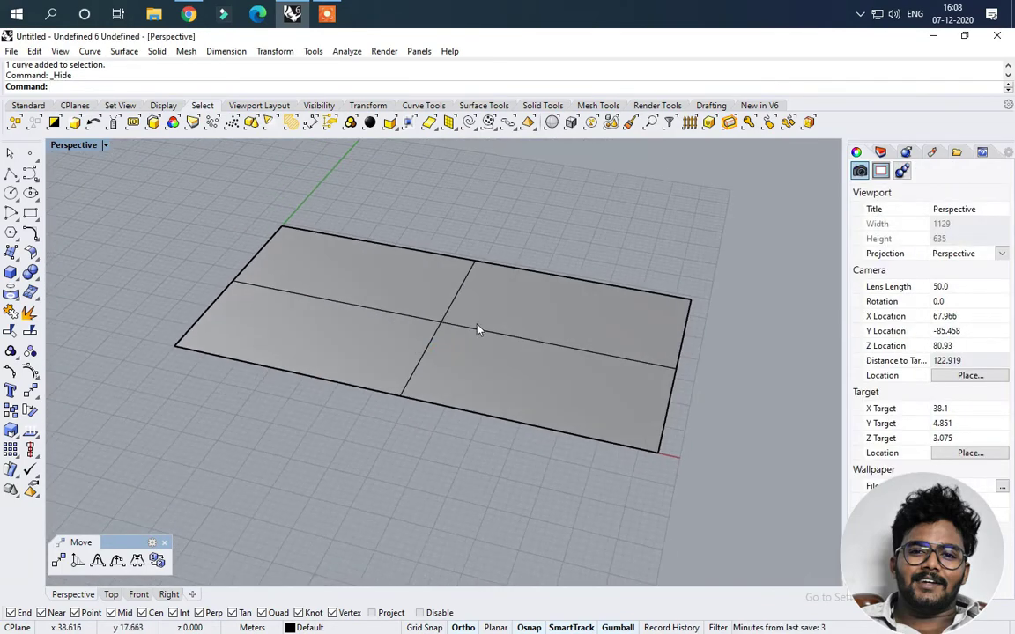
scroll(589, 268, up, 2)
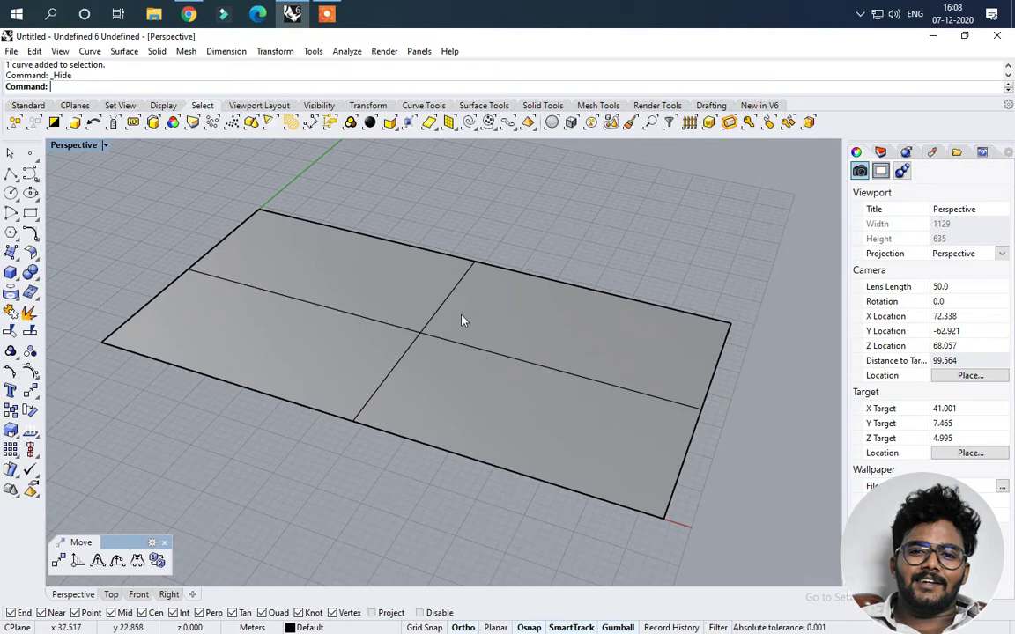
scroll(578, 344, down, 2)
right_drag(476, 346, 444, 346)
scroll(444, 346, down, 2)
scroll(607, 346, up, 2)
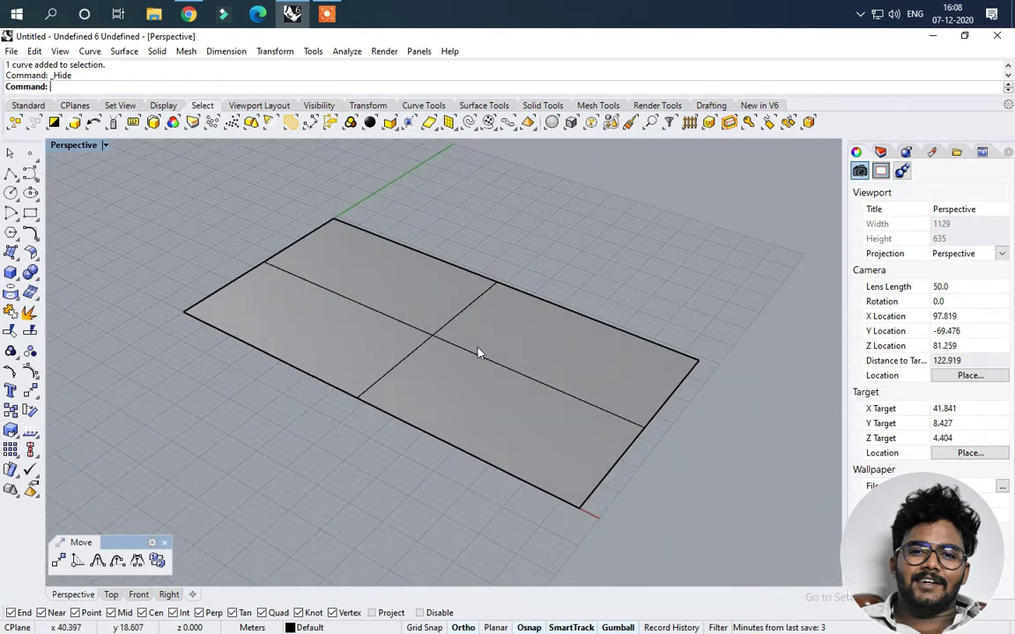
scroll(484, 341, up, 2)
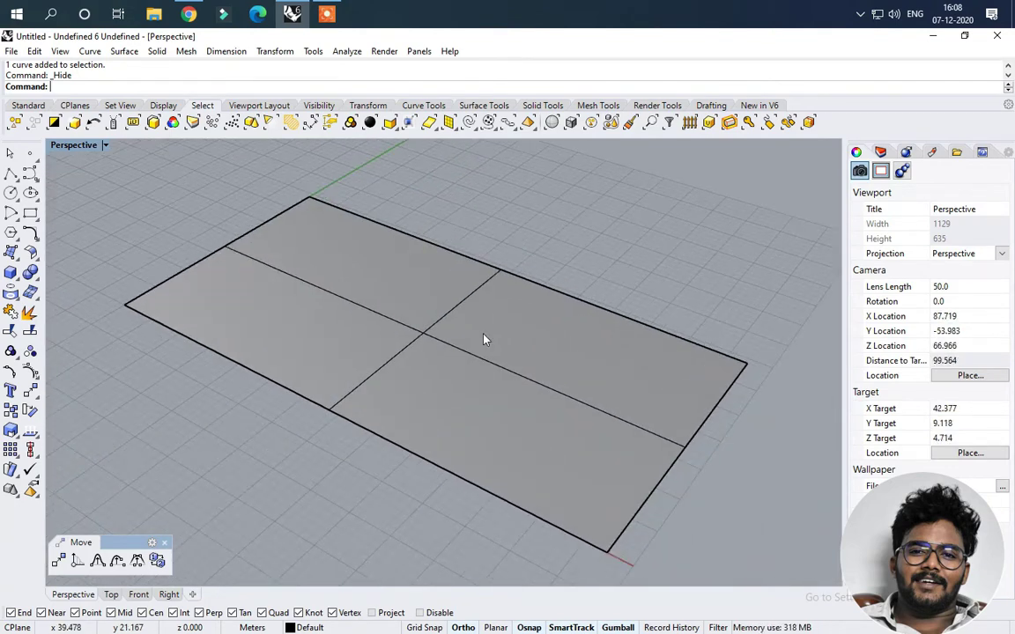
scroll(458, 344, down, 2)
mouse_move(448, 362)
right_down()
mouse_move(562, 356)
mouse_move(451, 365)
right_up()
scroll(560, 350, down, 2)
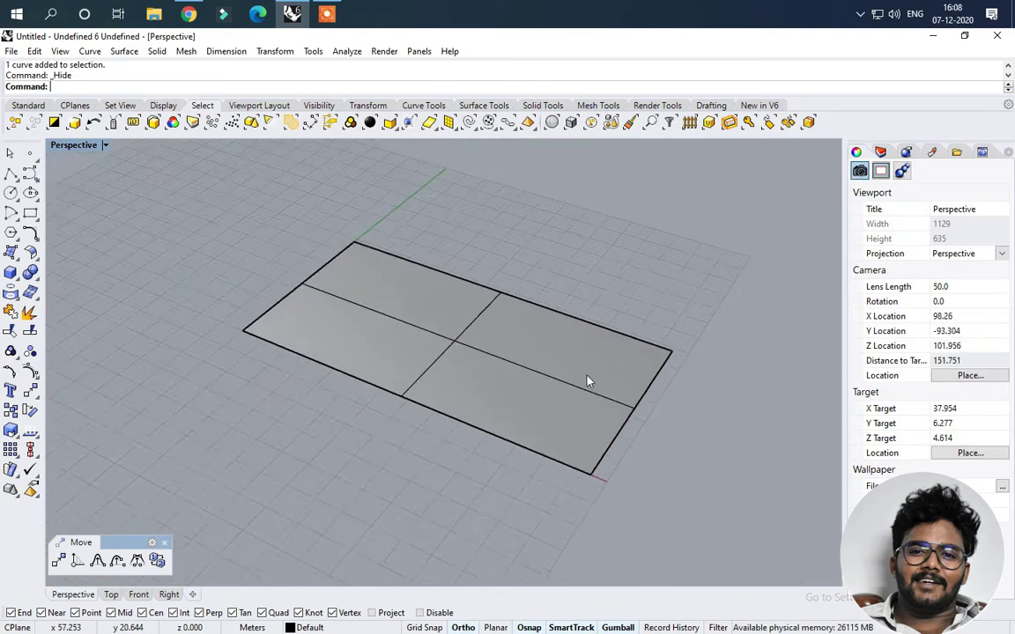
right_drag(587, 374, 490, 347)
click(490, 347)
right_drag(188, 282, 279, 290)
text(rebuil)
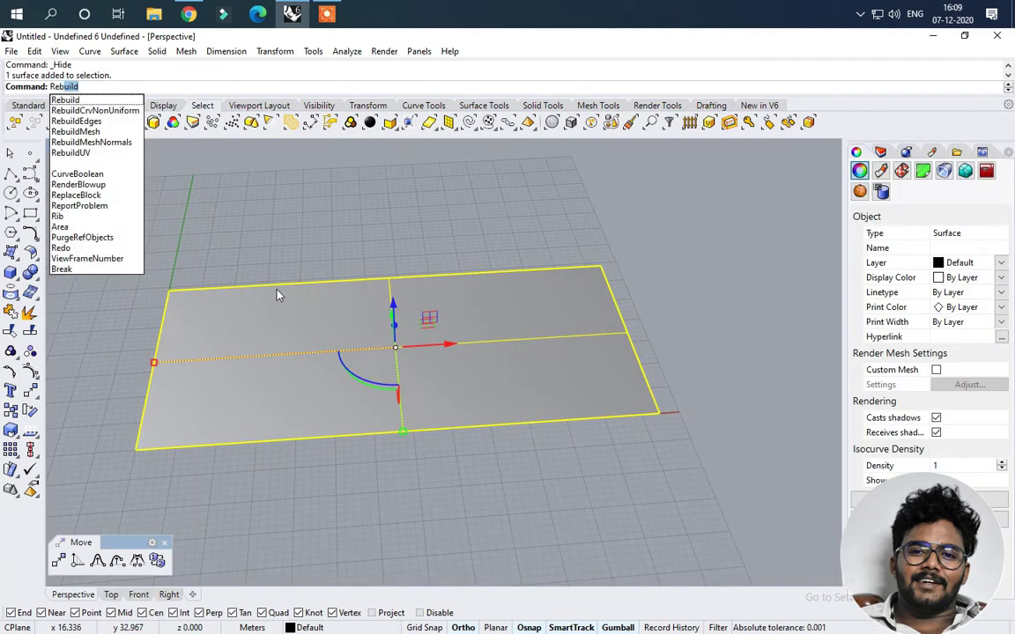
key(Escape)
key(Escape)
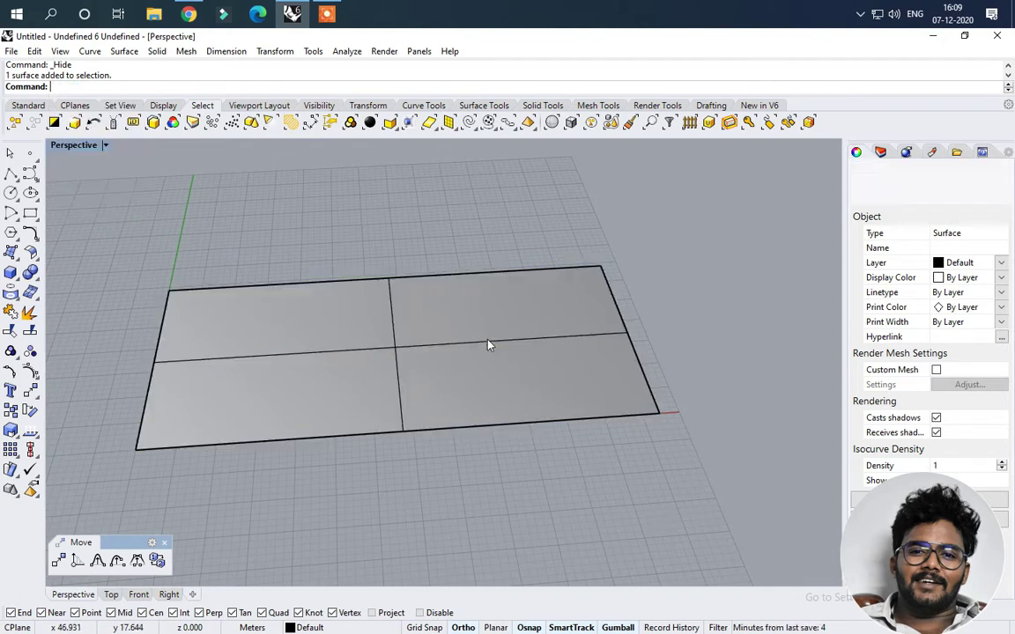
Step: Turn on the control points of the flat surface before rebuilding it
click(488, 330)
right_drag(488, 328, 489, 347)
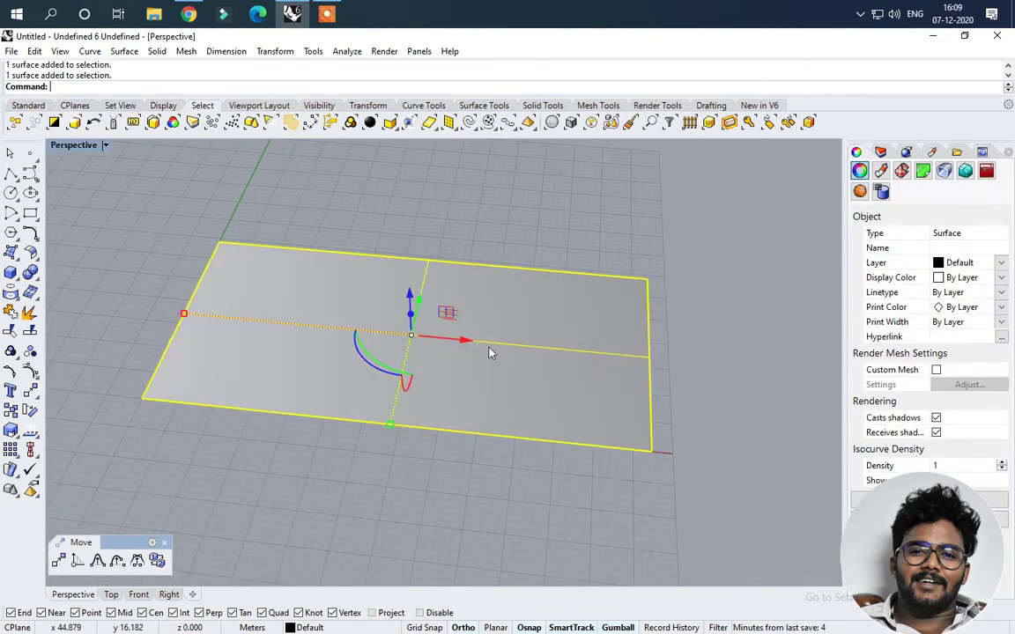
key(F10)
click(490, 353)
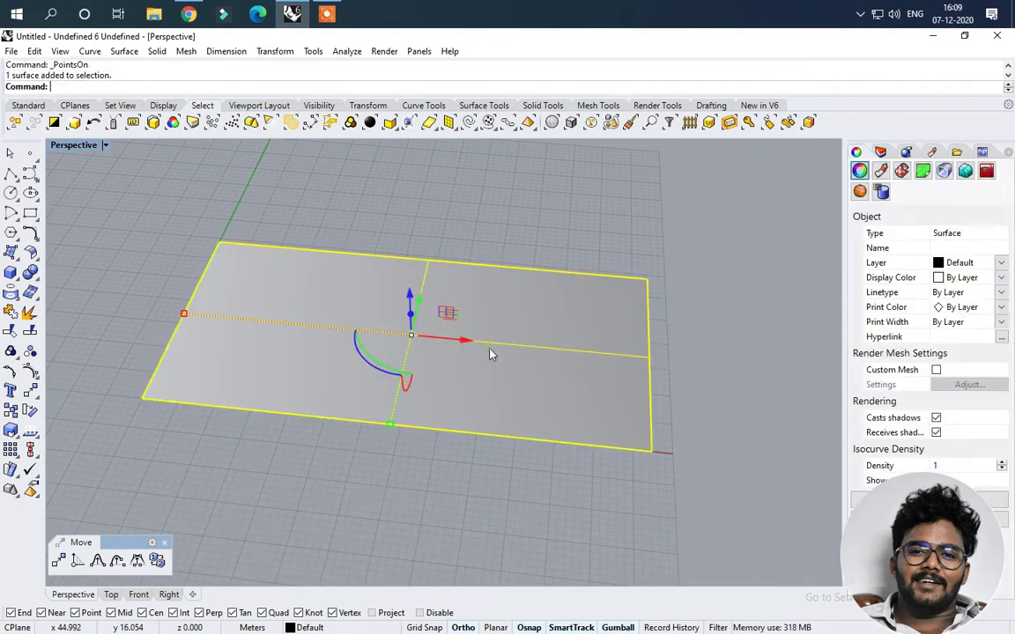
key(F10)
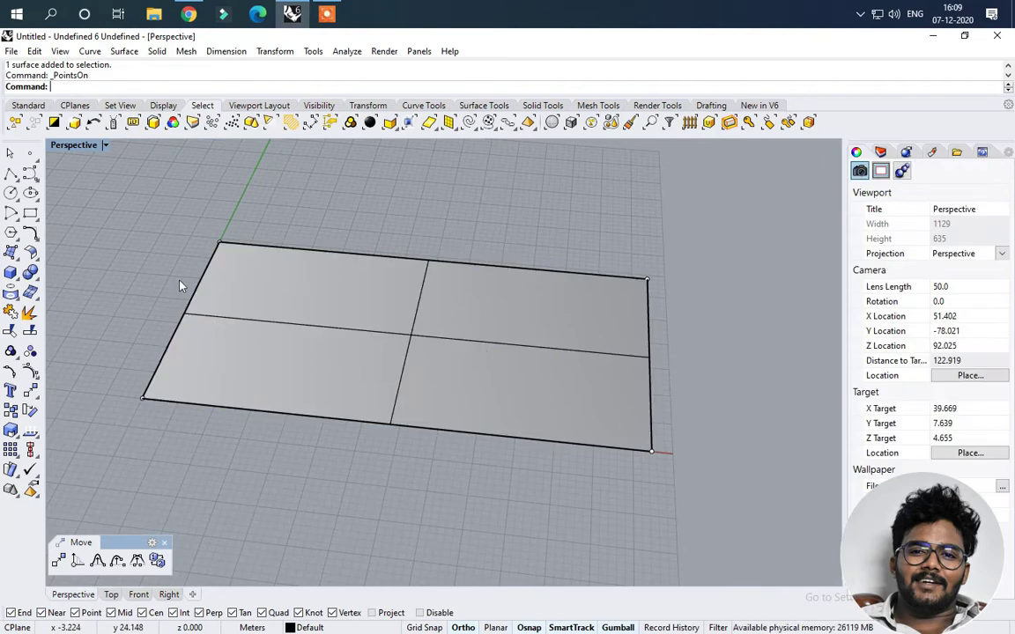
Step: Raise the surface's far corner control point on the side away from the origin, and undo the moves
drag(653, 261, 736, 329)
drag(577, 239, 696, 307)
drag(657, 236, 665, 197)
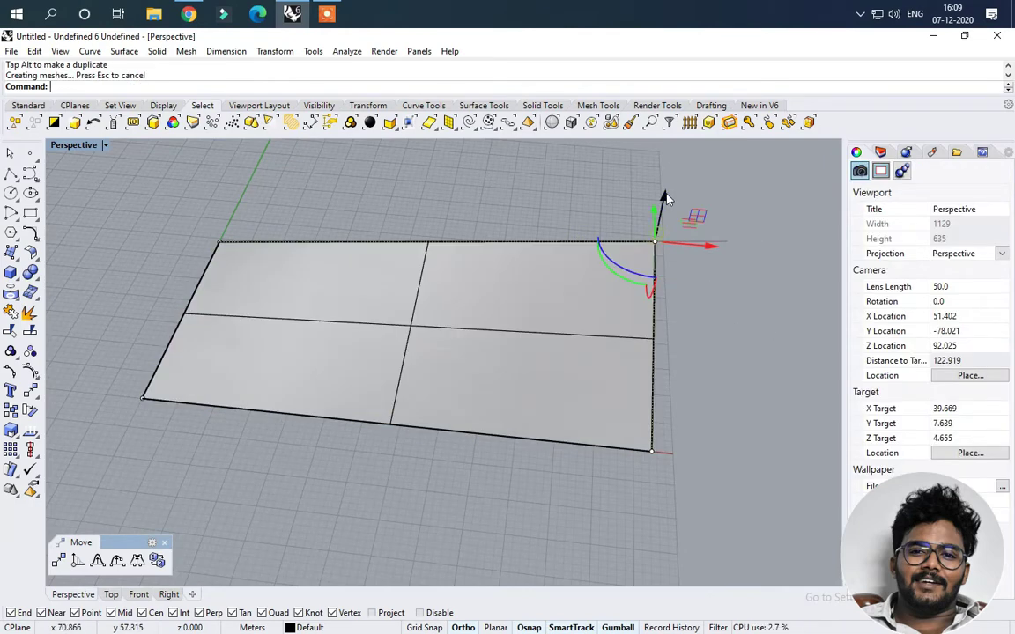
right_drag(701, 364, 623, 431)
drag(631, 423, 724, 473)
key(ctrl+z)
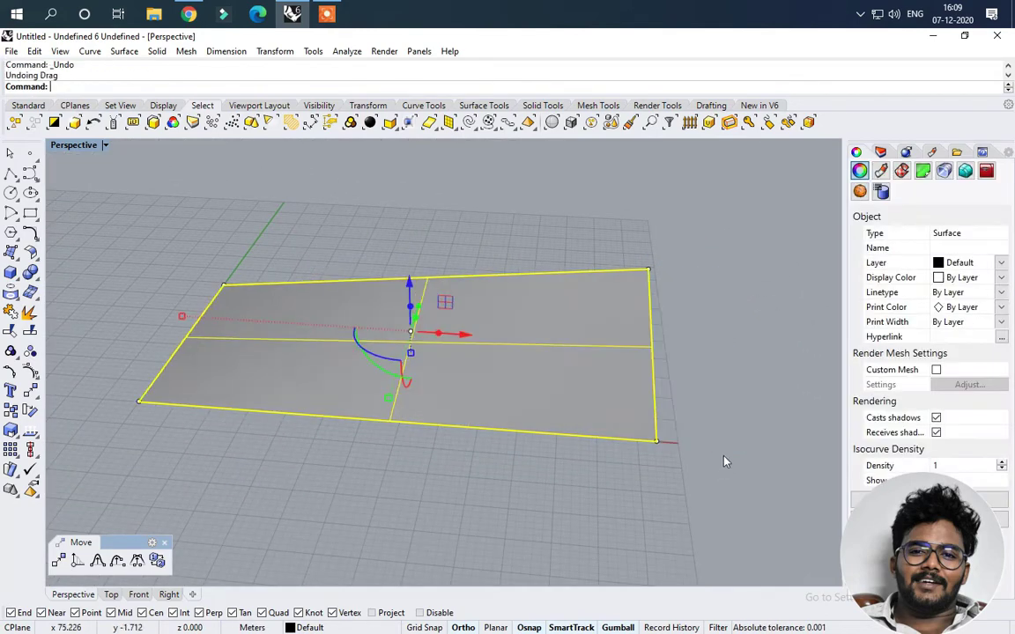
key(ctrl+z)
Step: Rebuild the surface with point counts of 20 in U and 17 in V, degree 3 in both directions, deleting the input
click(504, 380)
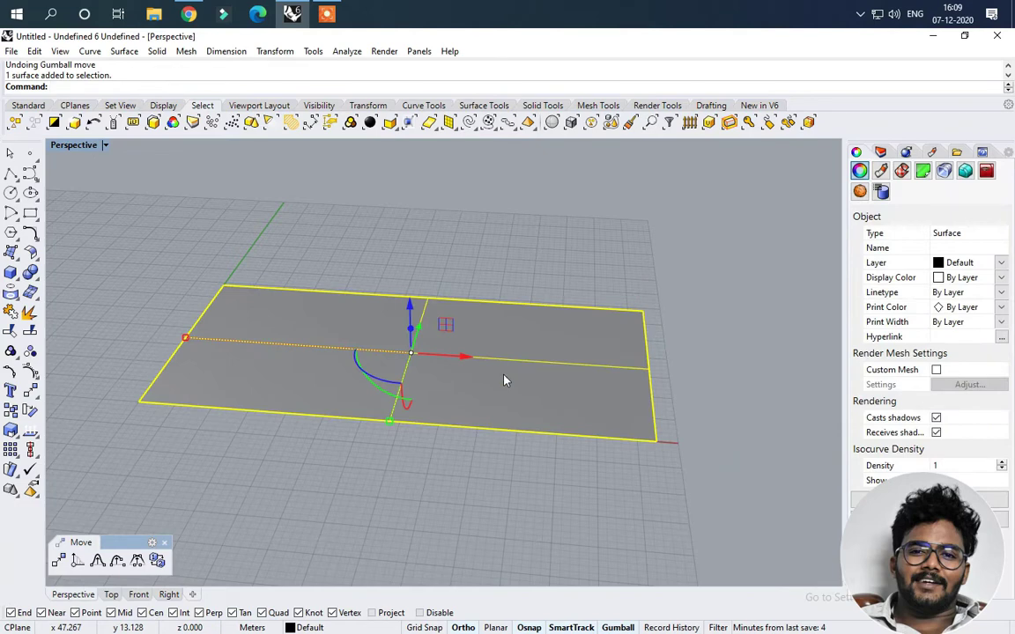
text(Rebuild)
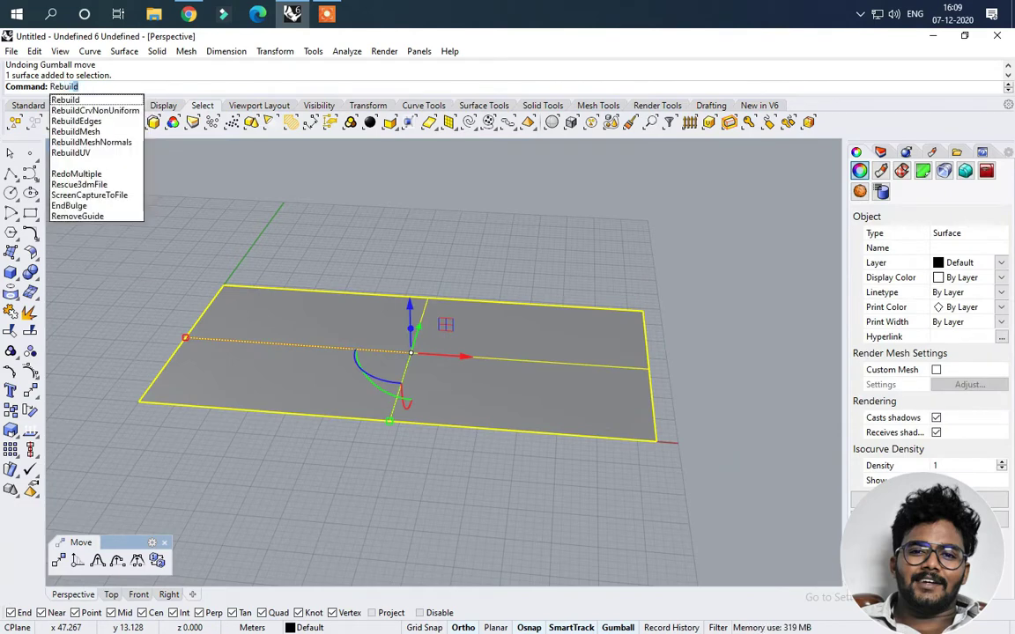
click(69, 100)
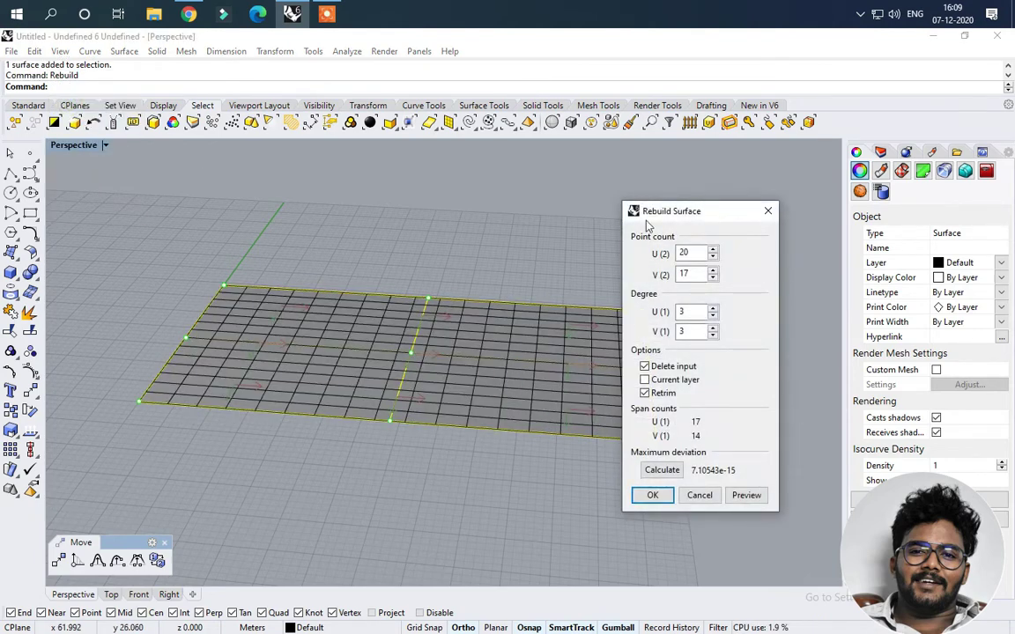
drag(652, 212, 713, 235)
scroll(328, 359, down, 2)
scroll(196, 384, up, 4)
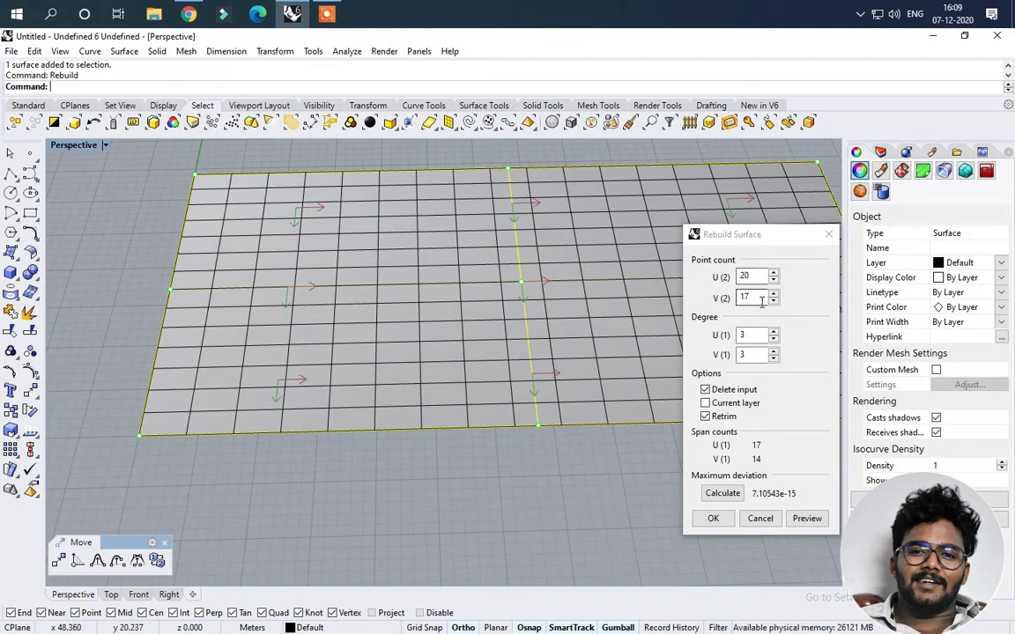
click(719, 519)
Step: Turn on the control points of the rebuilt surface
scroll(338, 389, down, 4)
scroll(569, 451, up, 3)
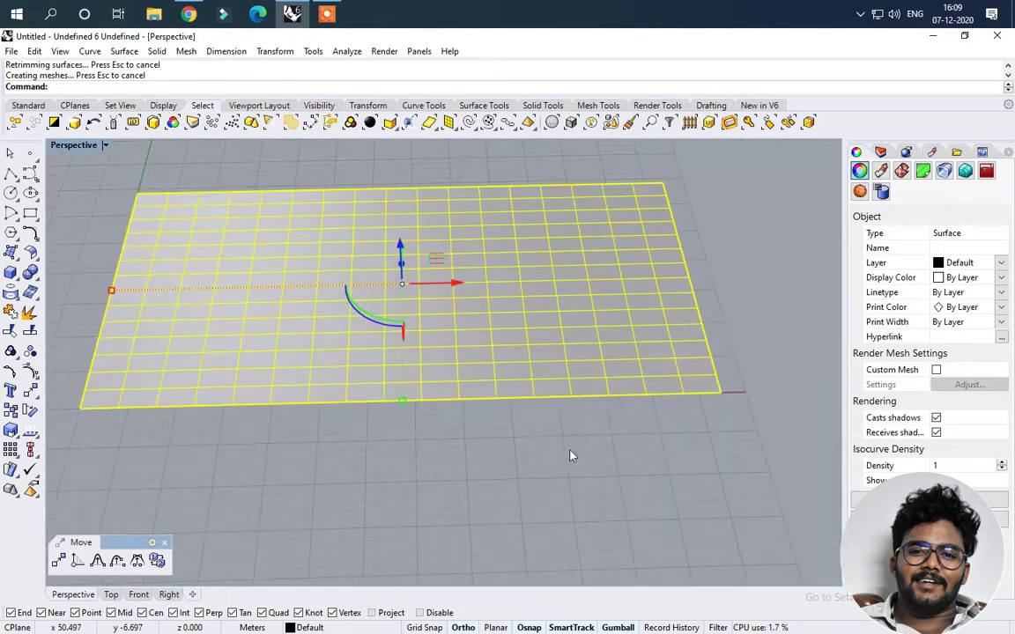
right_drag(570, 451, 554, 451)
key(F10)
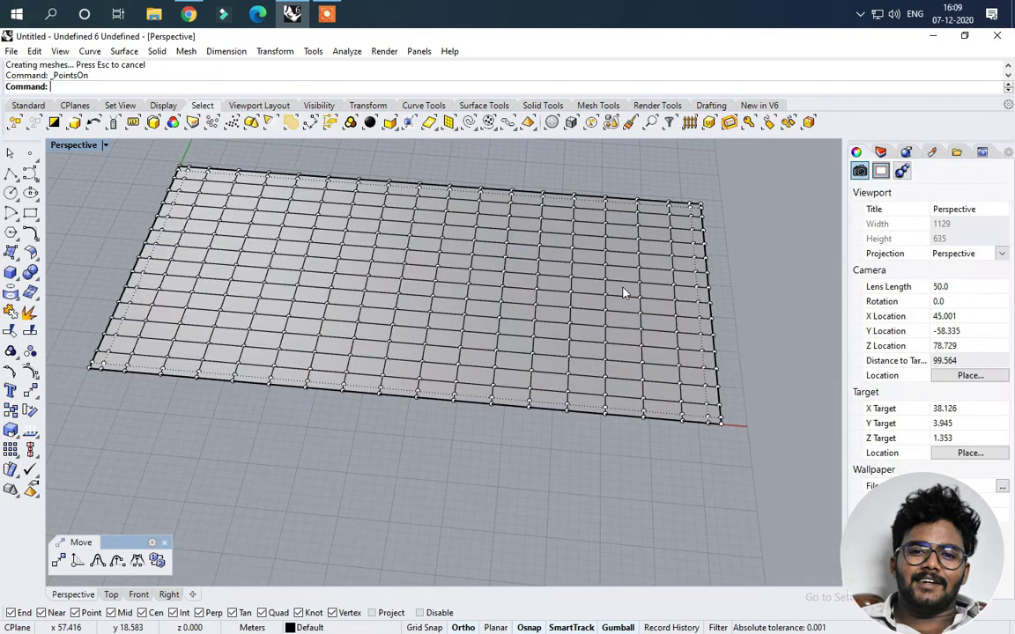
Step: Raise the last six columns of control points vertically at the surface's end farthest from the origin
right_drag(664, 346, 681, 318)
scroll(607, 342, up, 2)
right_drag(593, 299, 557, 215)
drag(529, 195, 719, 447)
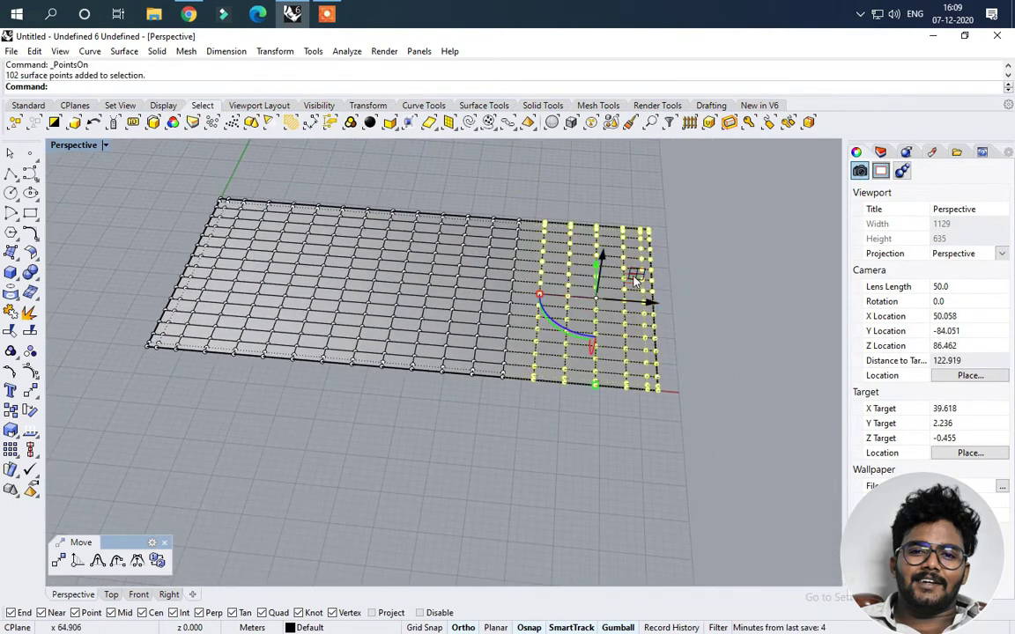
right_drag(602, 256, 558, 254)
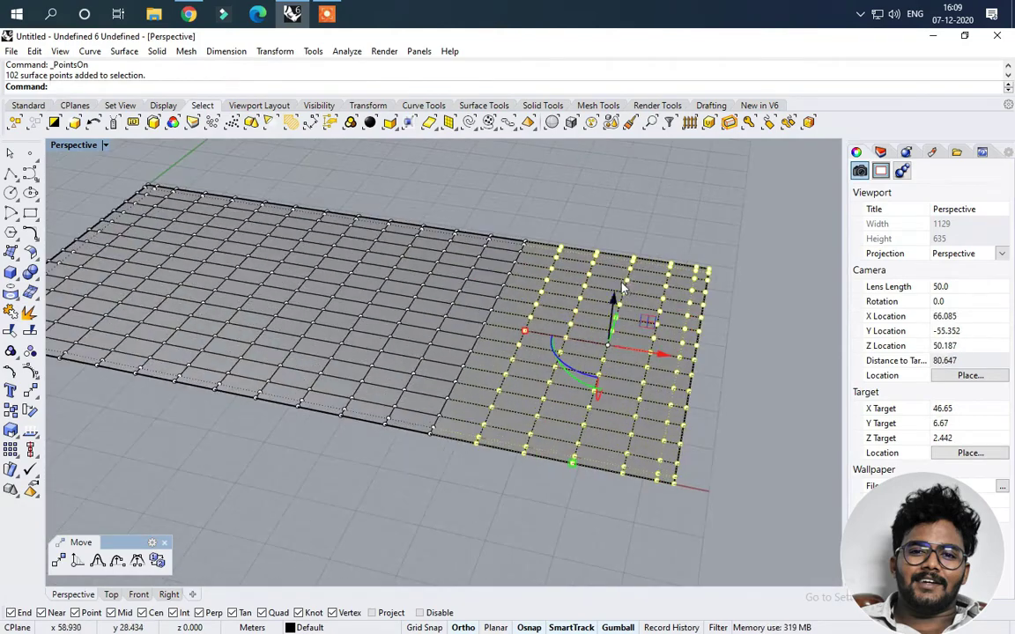
drag(611, 294, 617, 215)
right_drag(584, 345, 631, 310)
click(609, 401)
scroll(556, 408, down, 2)
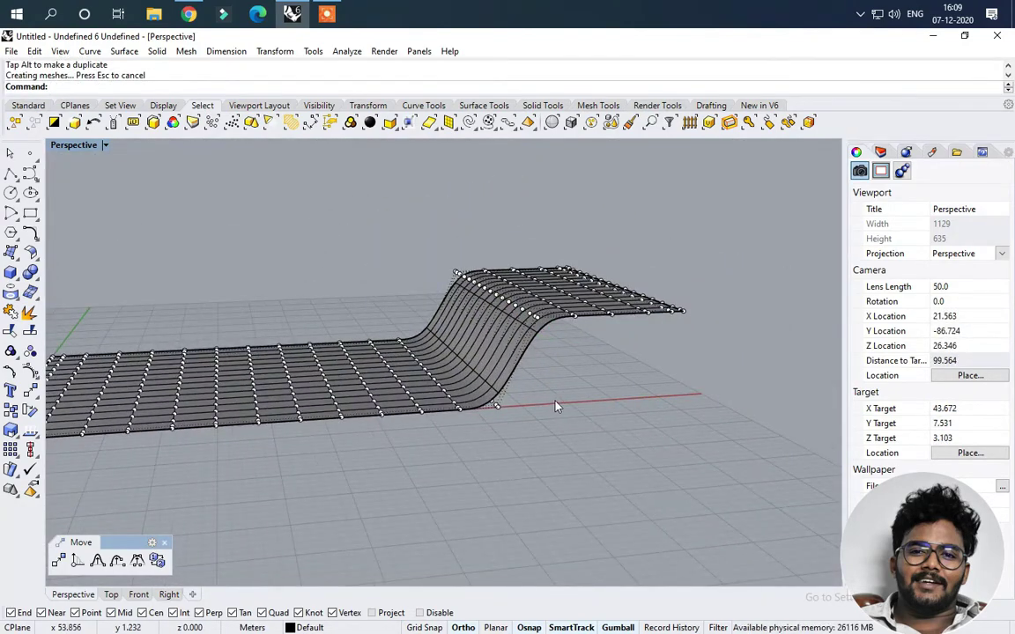
right_drag(557, 408, 527, 279)
drag(551, 270, 518, 472)
right_drag(514, 459, 523, 461)
click(523, 459)
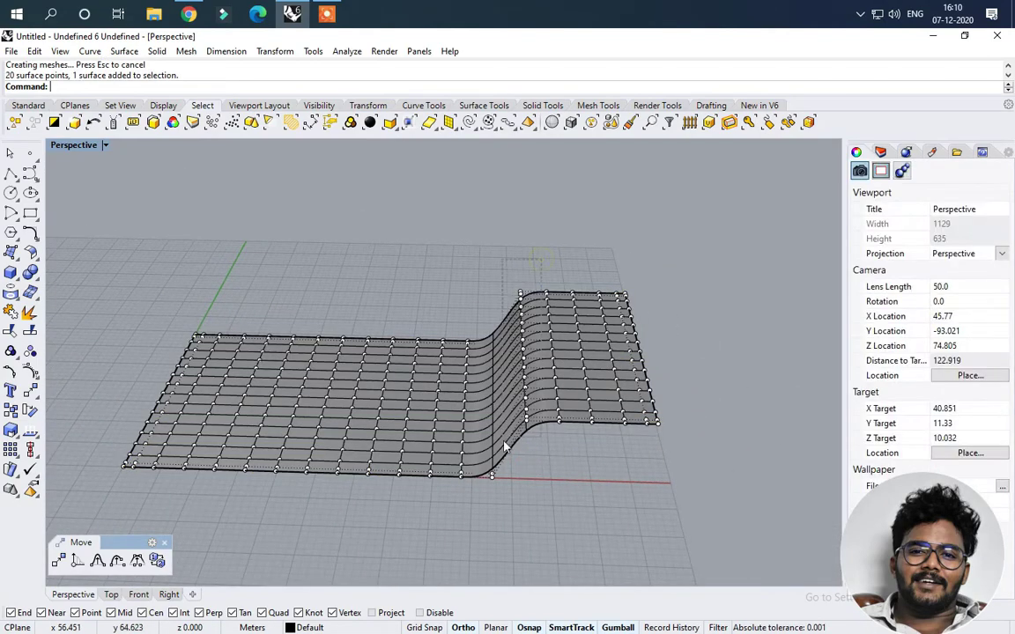
click(493, 427)
key(Escape)
right_drag(418, 364, 450, 257)
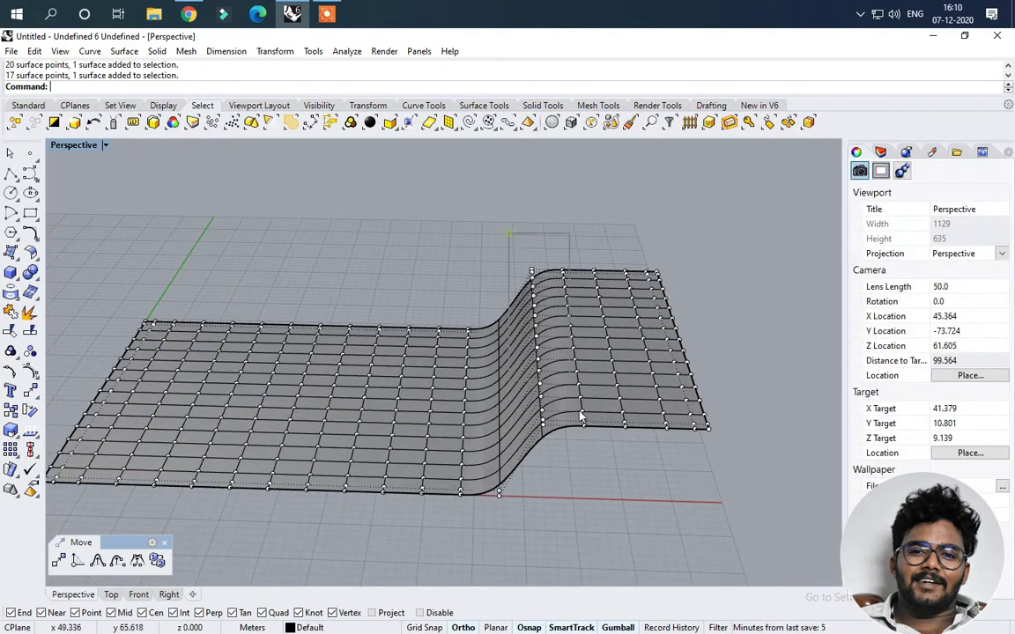
Step: Raise the control points along the bend of the raised part, and undo the moves until the surface is flat
drag(554, 452, 554, 452)
drag(535, 282, 535, 216)
right_drag(534, 216, 657, 383)
key(Escape)
key(ctrl+z)
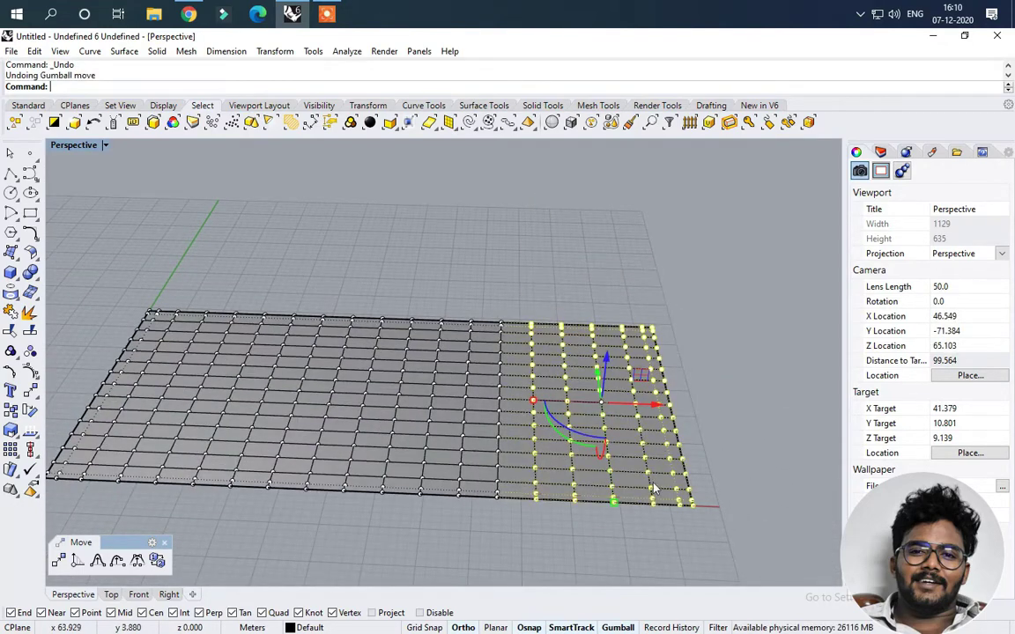
click(568, 561)
scroll(567, 532, down, 2)
scroll(382, 496, up, 2)
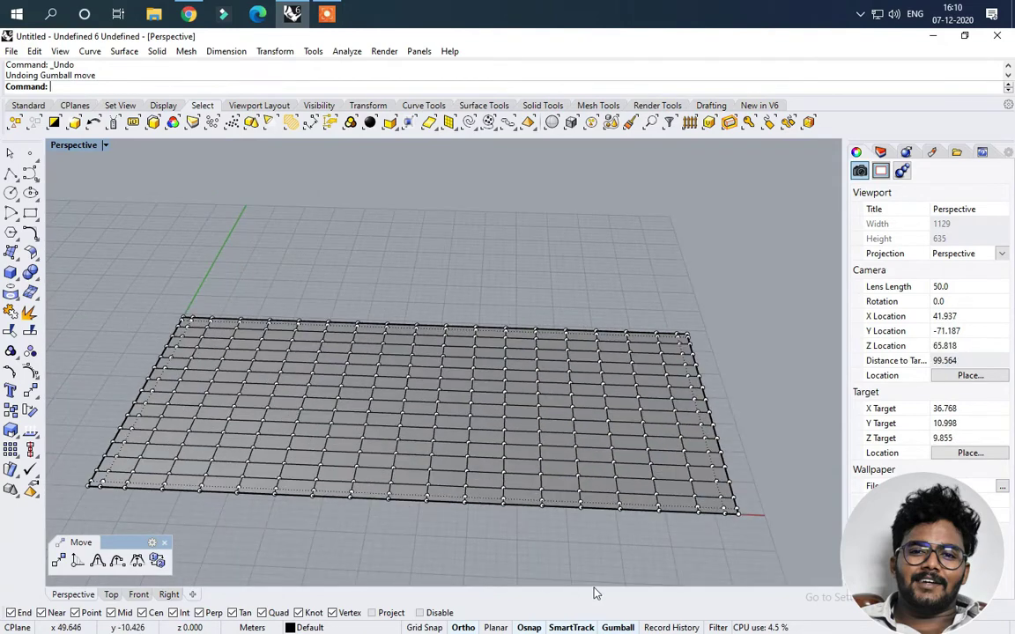
drag(236, 393, 239, 394)
right_drag(279, 409, 311, 418)
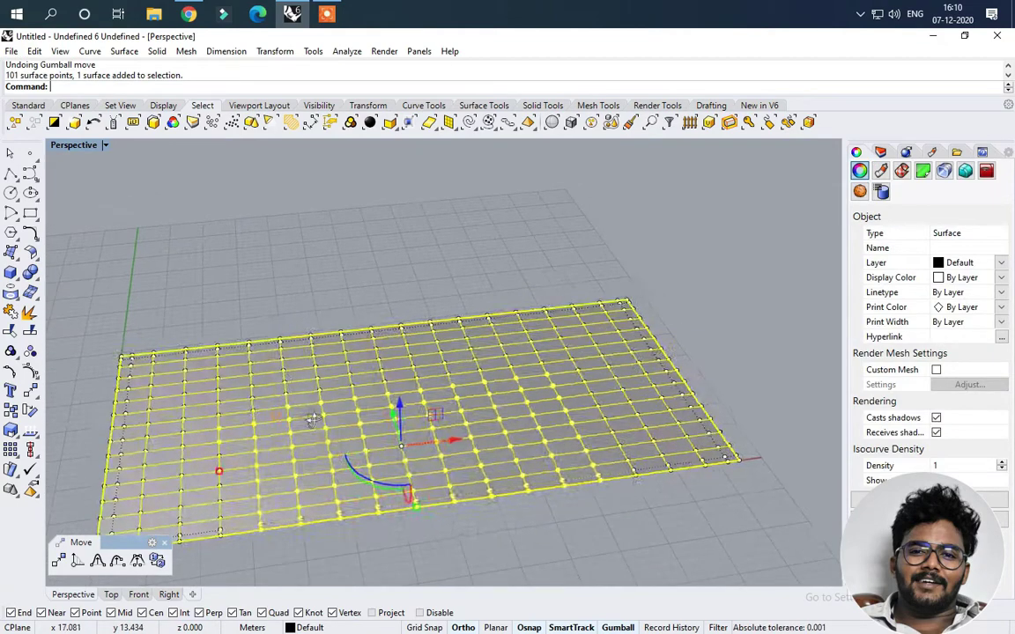
key(Escape)
key(Escape)
Step: Turn the flat surface's control points back on
scroll(523, 480, down, 3)
right_drag(523, 484, 437, 462)
scroll(432, 448, up, 4)
click(430, 447)
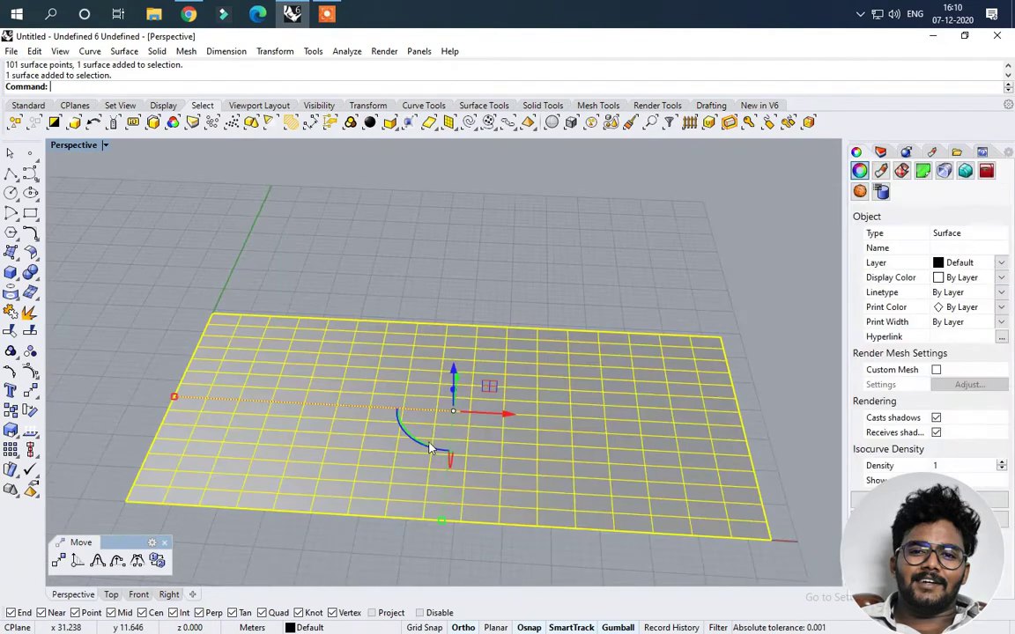
key(F10)
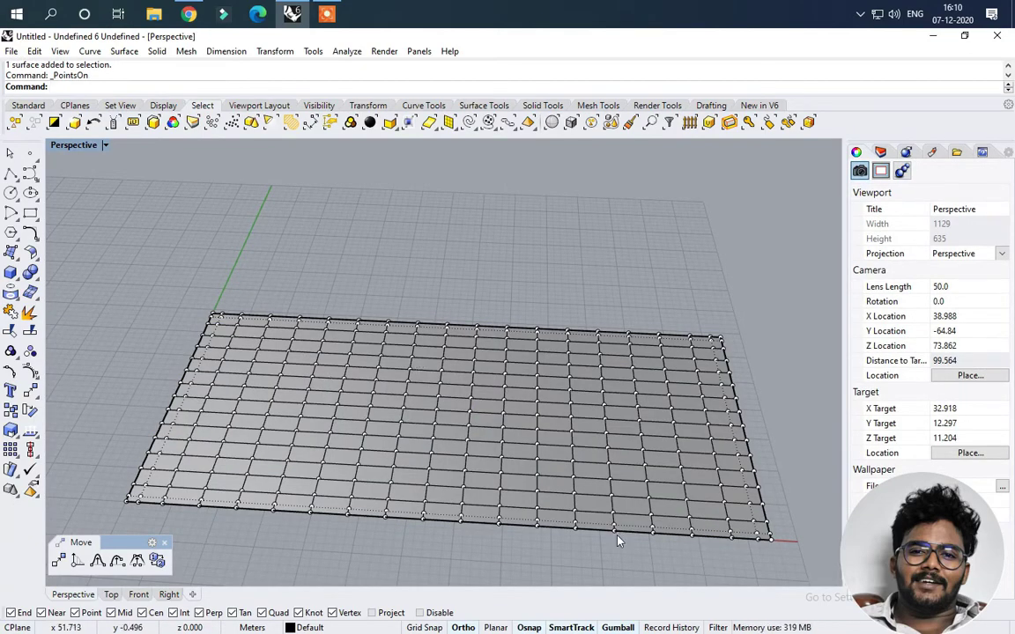
right_drag(371, 424, 376, 430)
scroll(318, 399, up, 2)
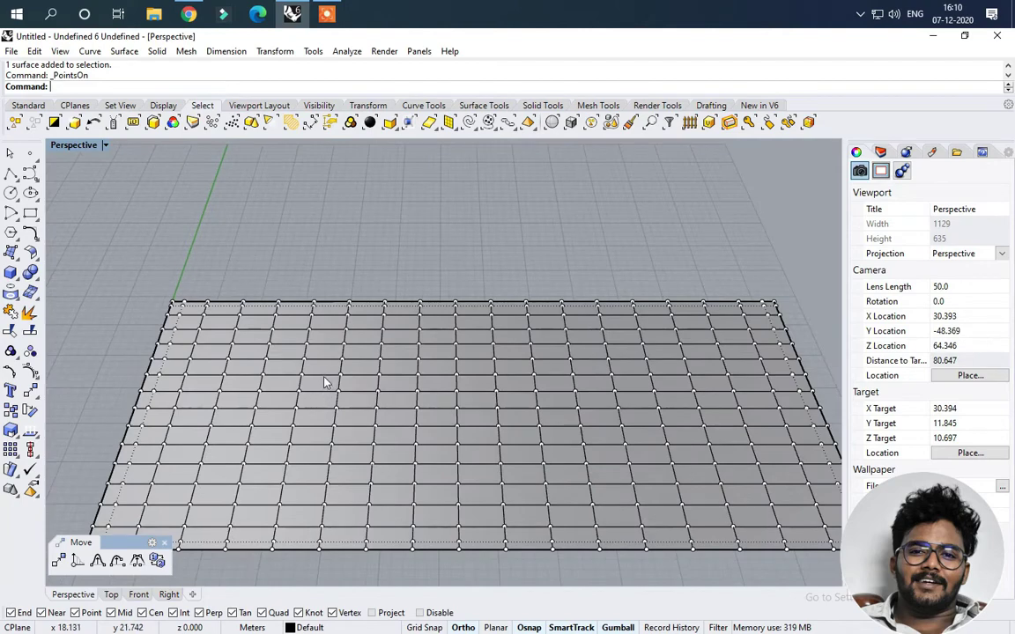
click(335, 396)
drag(340, 385, 426, 440)
key(ctrl+z)
key(Escape)
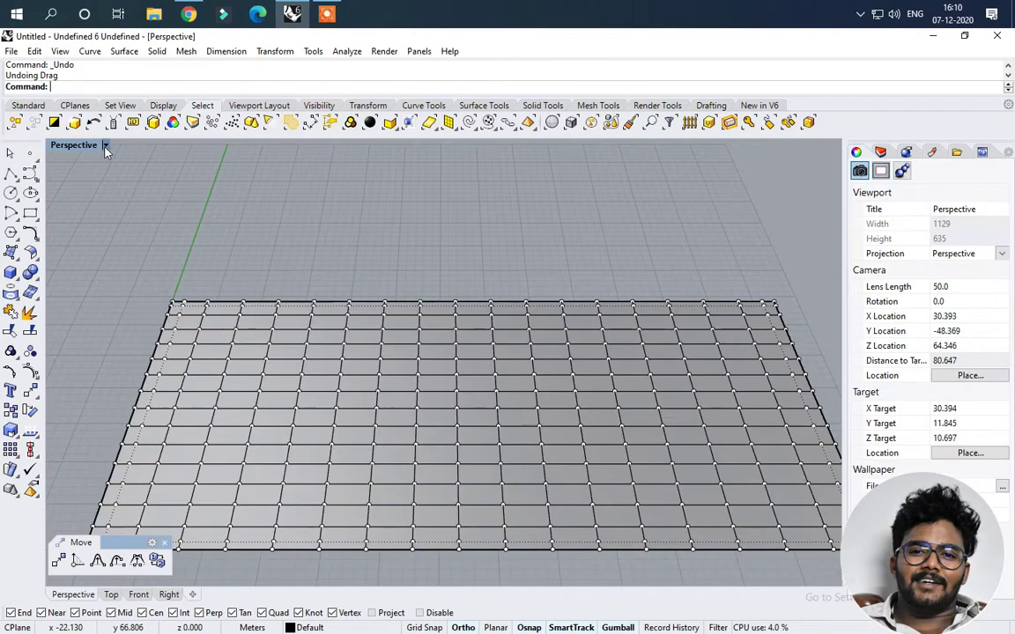
Step: Set the Perspective viewport's display mode to Wireframe
click(75, 145)
click(86, 180)
scroll(349, 410, up, 2)
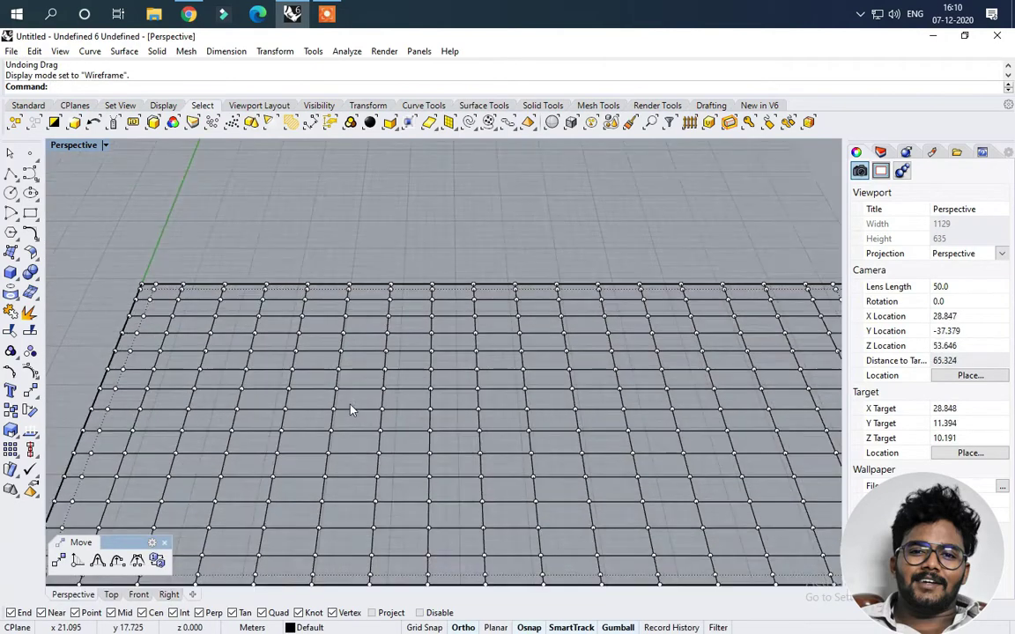
Step: Select a block of control points at the middle of the edge along the X axis, adding shorter columns on both sides
scroll(382, 405, down, 4)
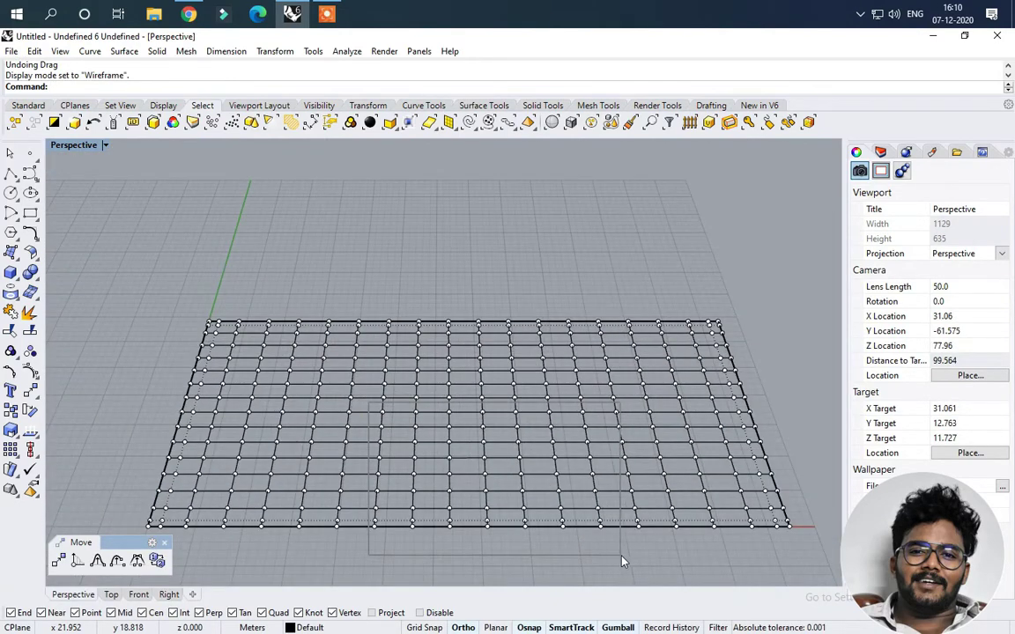
drag(621, 555, 623, 556)
mouse_move(467, 541)
right_down()
mouse_move(503, 536)
mouse_move(477, 537)
right_up()
scroll(636, 478, up, 2)
right_drag(632, 475, 607, 486)
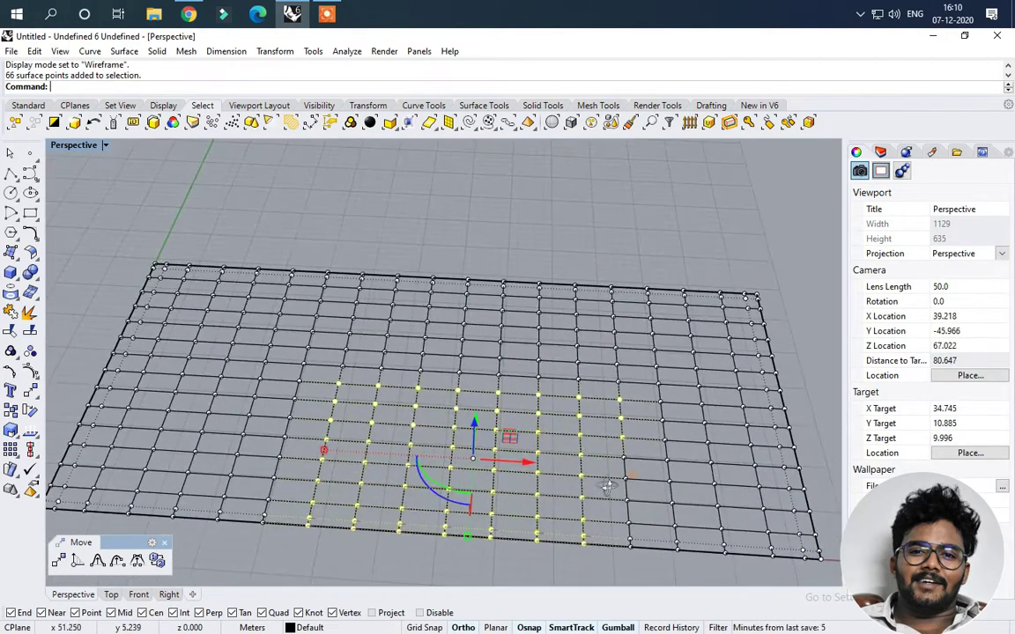
scroll(620, 490, up, 2)
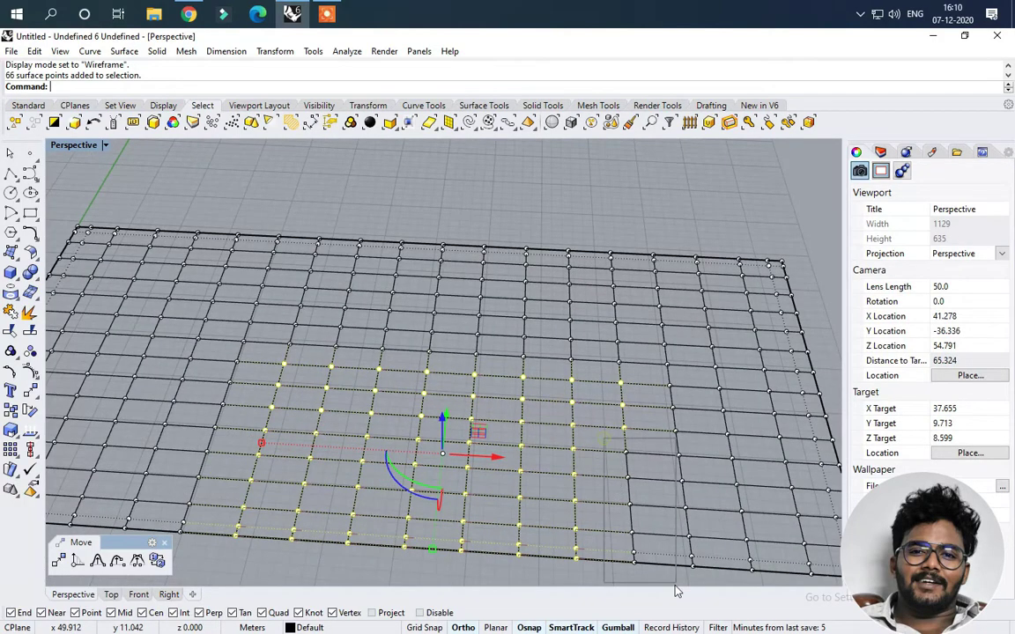
drag(675, 592, 676, 592)
key(ctrl+Down)
scroll(622, 484, down, 4)
scroll(337, 392, up, 4)
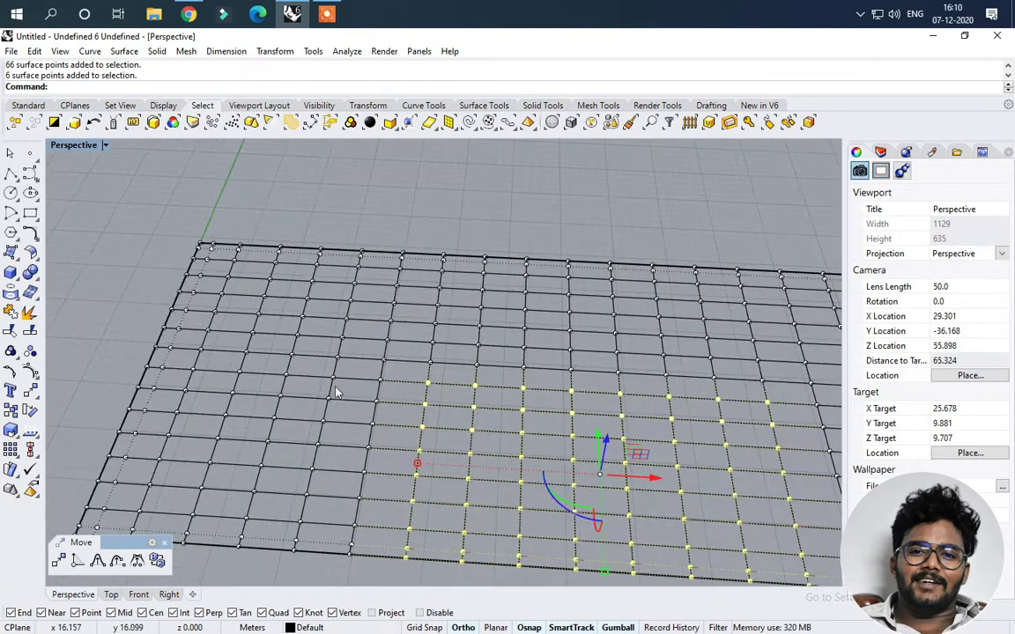
drag(404, 570, 403, 571)
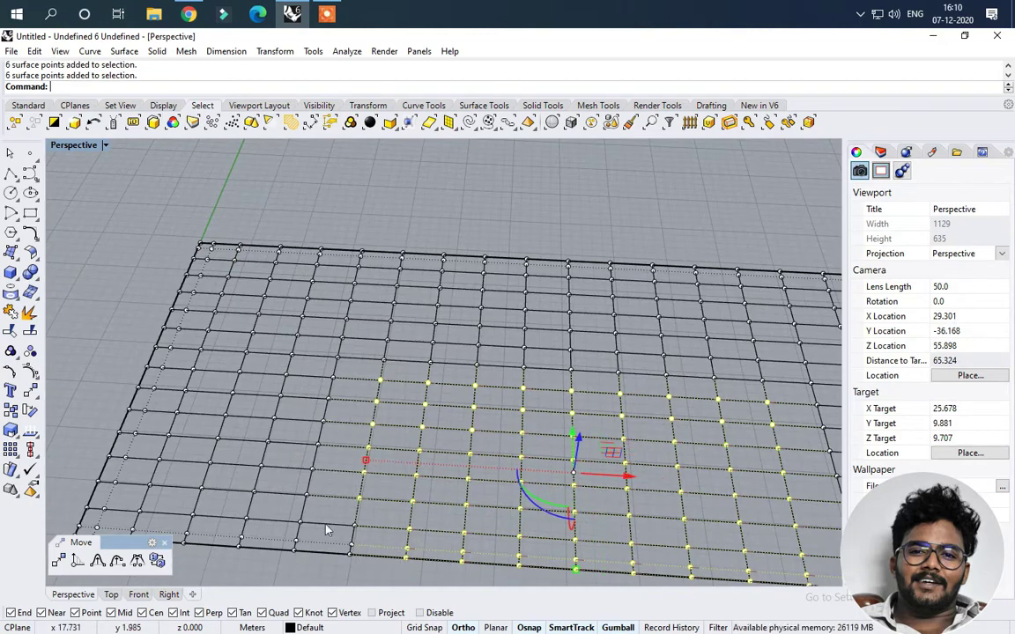
Step: Extend the selection along the X-axis edge and raise the selected control points vertically into a plateau
scroll(377, 556, down, 4)
right_drag(404, 551, 548, 462)
scroll(544, 453, up, 2)
drag(535, 414, 541, 356)
right_drag(540, 356, 649, 374)
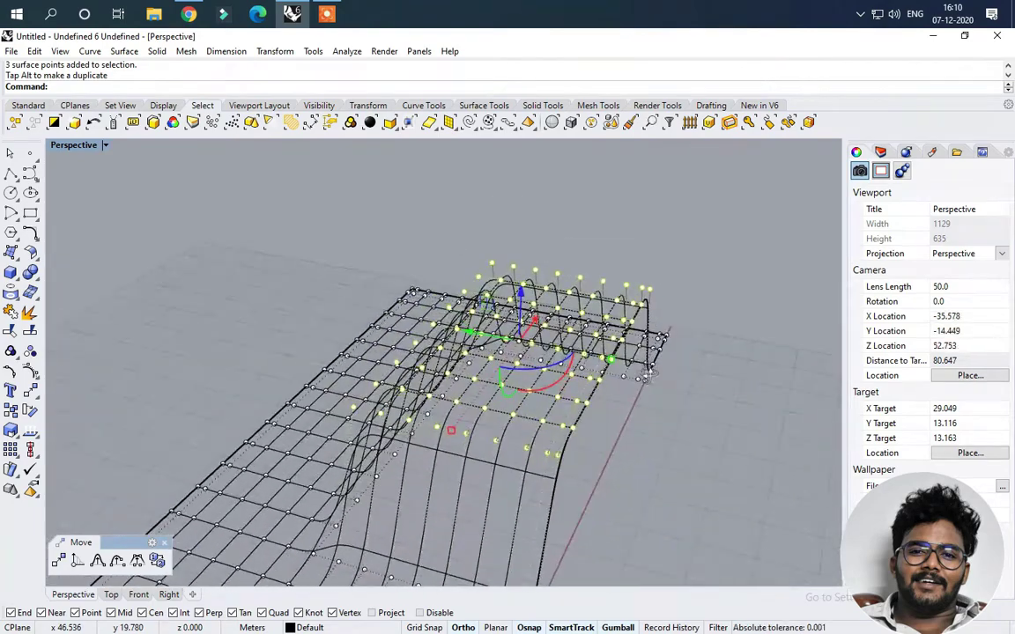
key(Escape)
Step: Inspect a strip of control points in the raised plateau, and undo the move that raised it
right_drag(444, 378, 523, 345)
drag(440, 424, 447, 434)
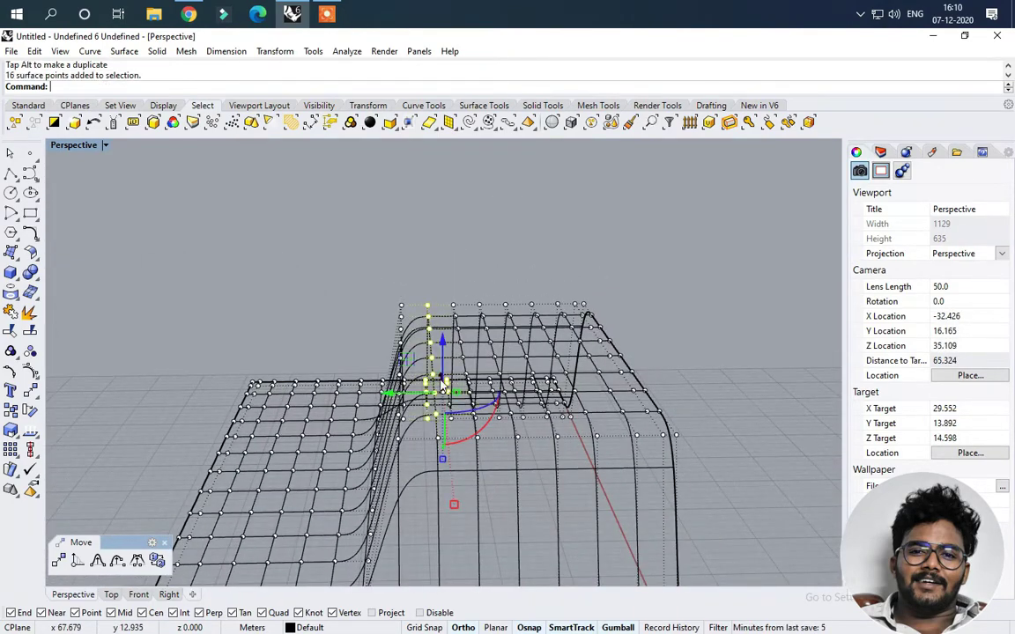
key(Escape)
right_drag(461, 398, 480, 537)
scroll(466, 518, down, 6)
key(ctrl+z)
key(Escape)
Step: Raise a narrow strip of control points vertically along the surface's X-axis edge
scroll(528, 524, up, 2)
scroll(518, 356, up, 2)
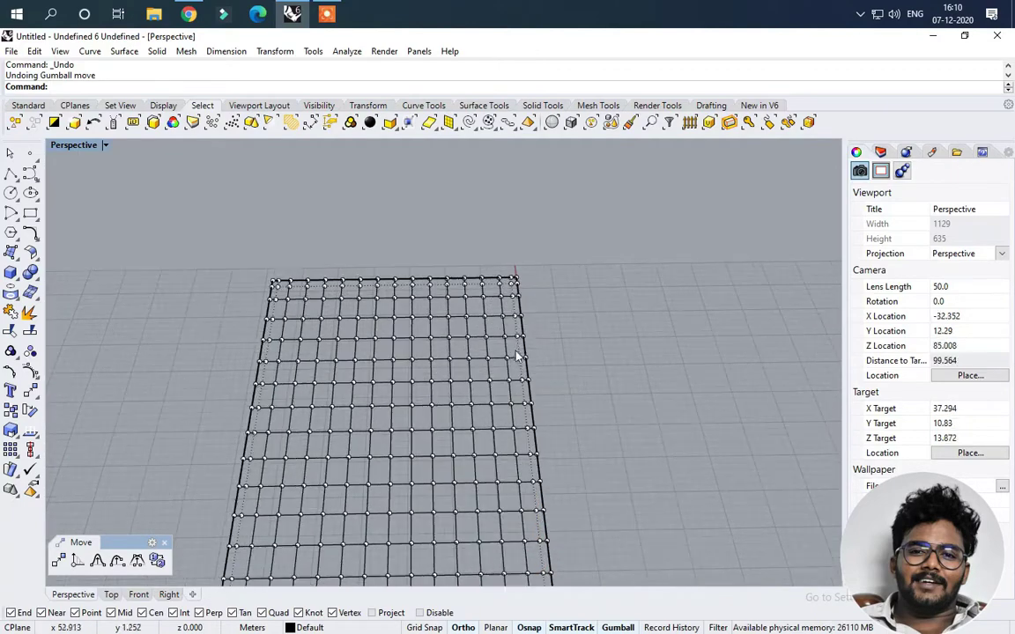
scroll(552, 413, down, 4)
drag(524, 365, 580, 543)
right_drag(580, 542, 513, 459)
drag(526, 436, 529, 366)
right_drag(617, 467, 685, 442)
key(Escape)
scroll(498, 414, up, 3)
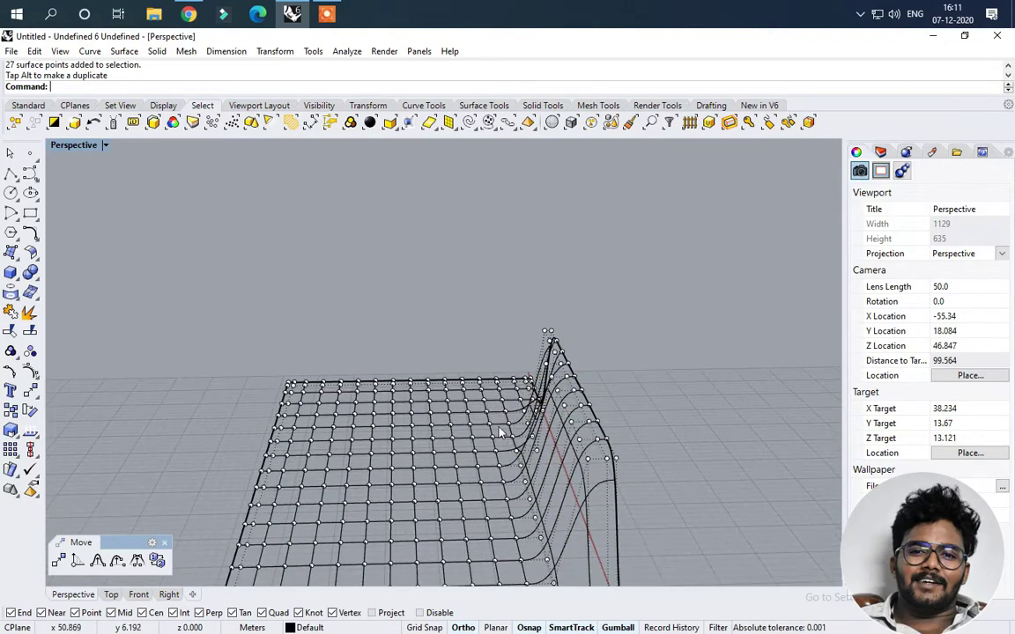
Step: Undo the vertical move of the control-point strip on the surface's X-axis edge and clear the selection
drag(500, 430, 526, 527)
scroll(528, 527, down, 2)
key(ctrl+z)
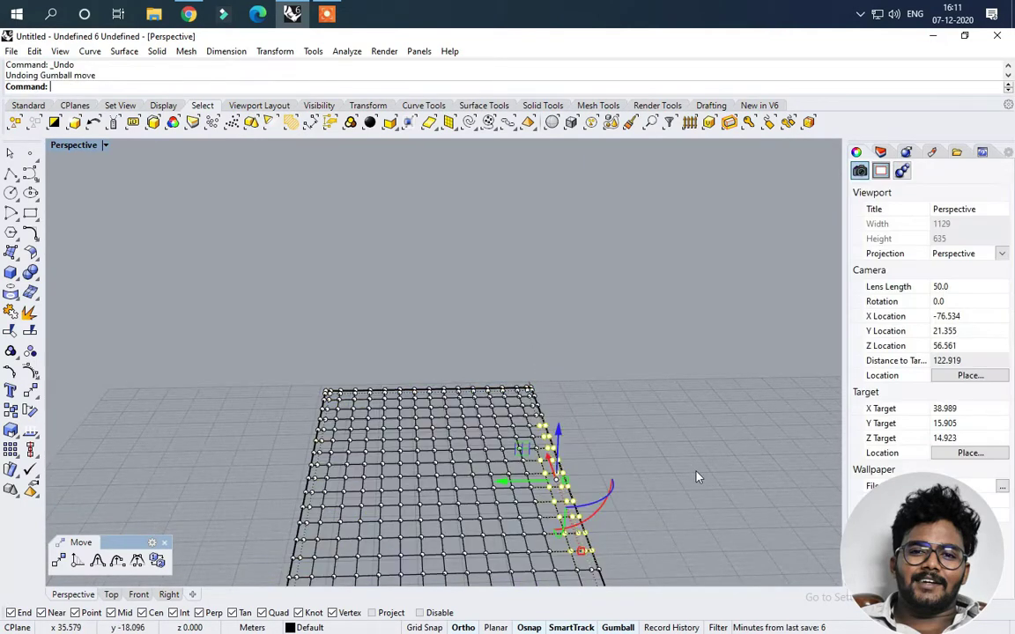
key(Escape)
right_drag(696, 476, 336, 450)
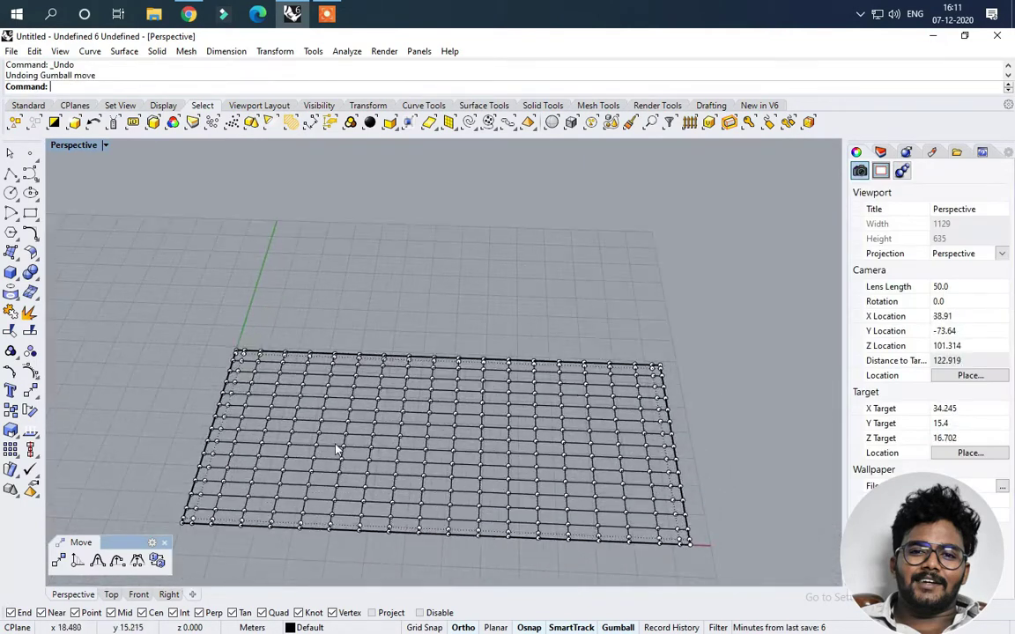
Step: Select a wide block of control points from the surface's interior to the middle of its X-axis edge
drag(334, 409, 469, 551)
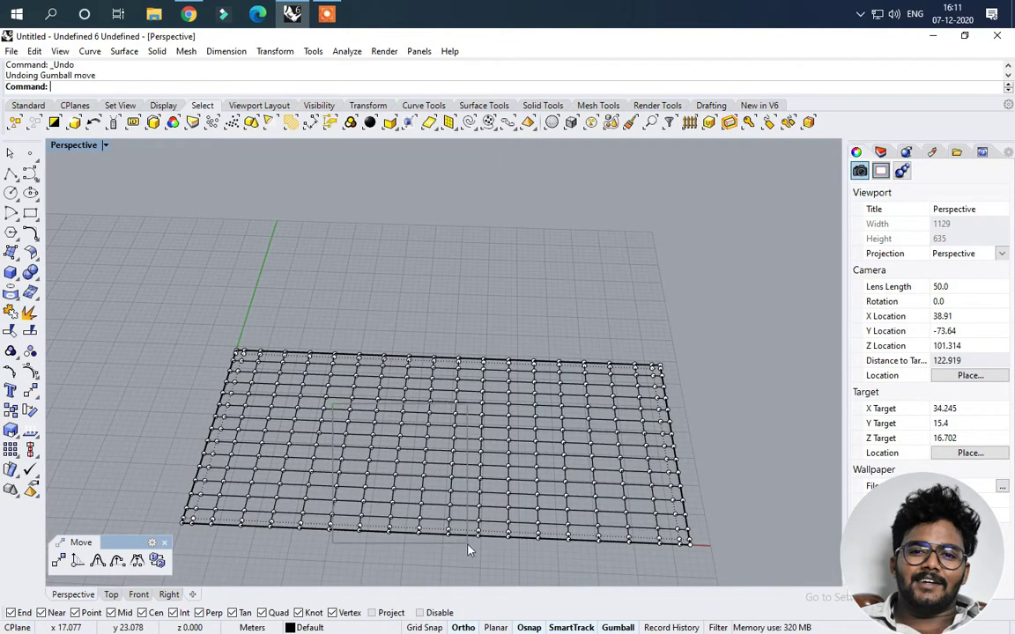
drag(566, 578, 584, 575)
right_drag(473, 541, 346, 545)
scroll(346, 546, up, 2)
drag(399, 576, 399, 576)
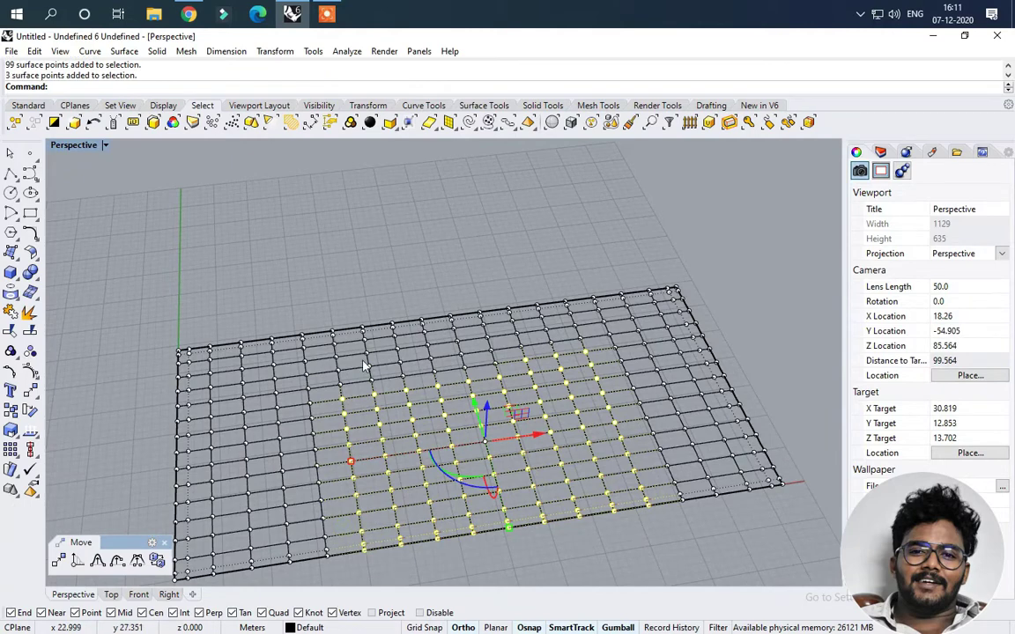
scroll(323, 385, up, 2)
drag(548, 394, 575, 388)
scroll(424, 371, up, 2)
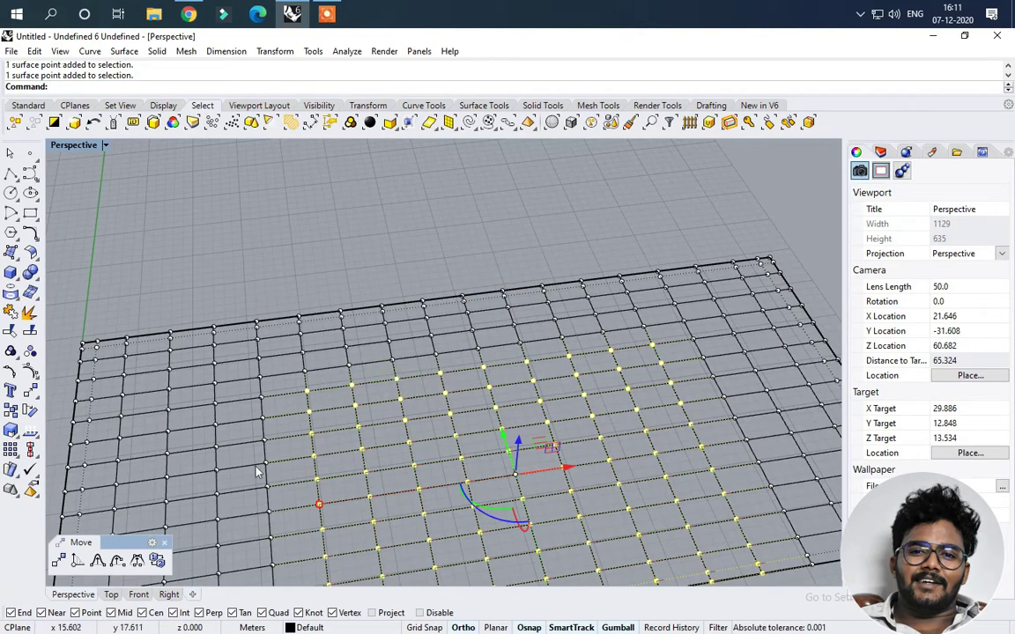
Step: Start a Soft Move of the selected points from the middle of the X-axis edge, with a radius of about 18 m
click(79, 563)
scroll(476, 450, down, 6)
scroll(520, 493, up, 4)
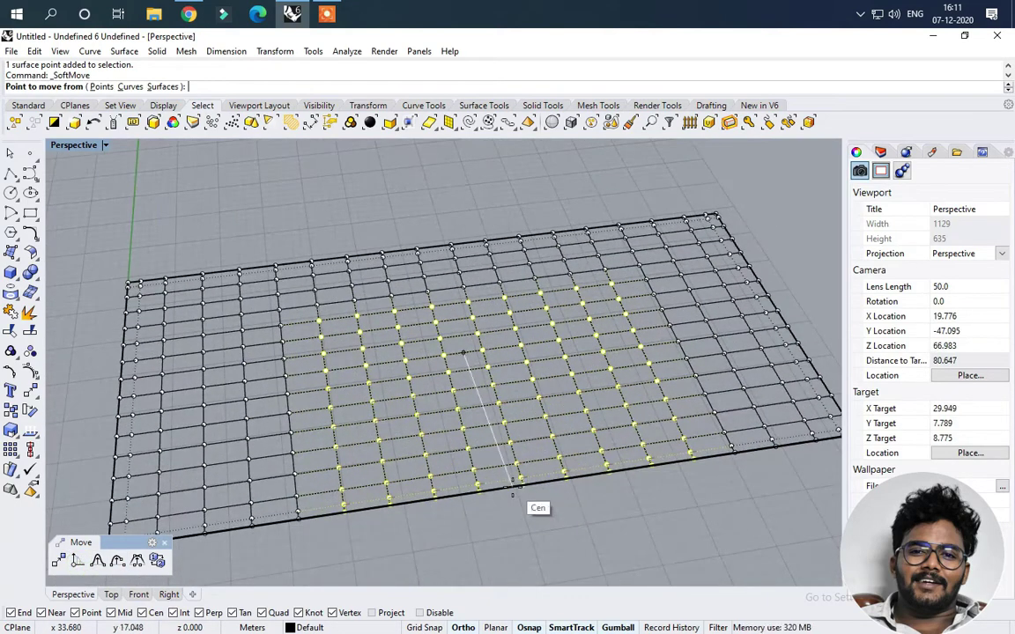
click(503, 494)
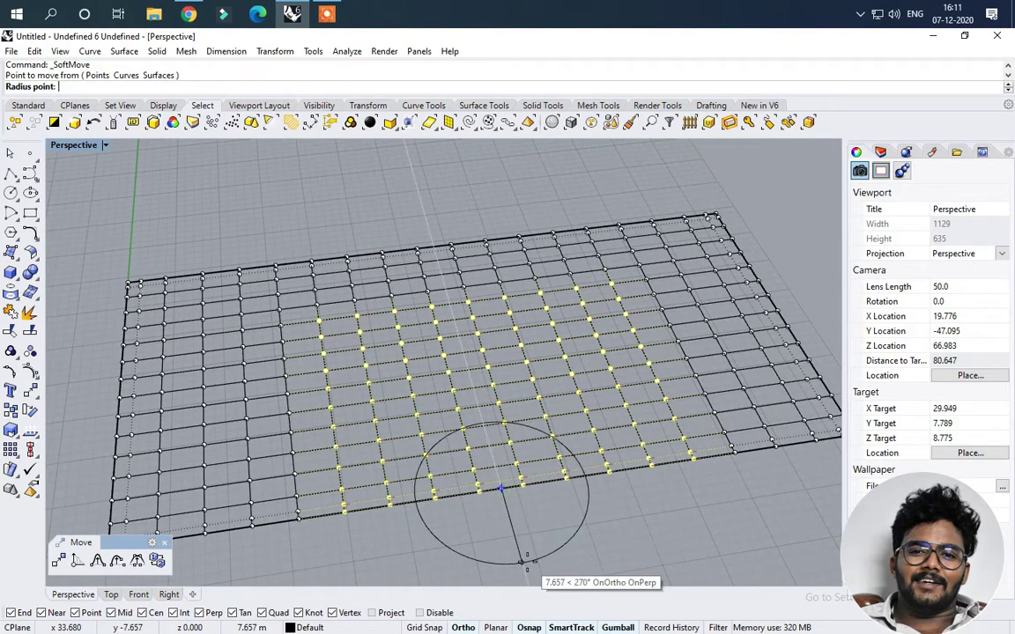
scroll(524, 556, down, 3)
scroll(518, 528, down, 2)
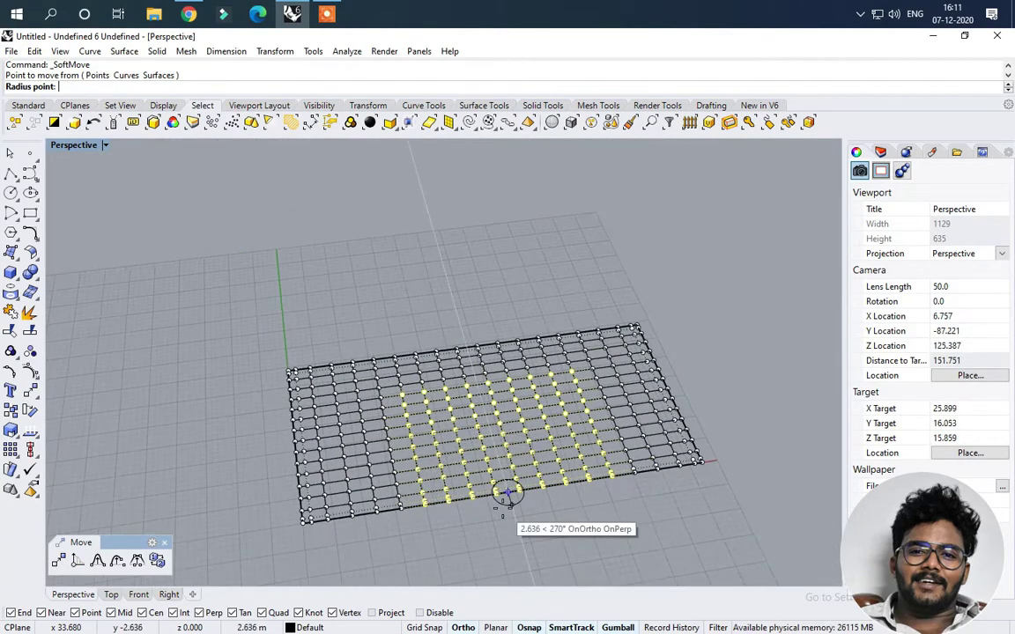
scroll(516, 533, up, 2)
scroll(519, 527, down, 5)
scroll(518, 555, up, 5)
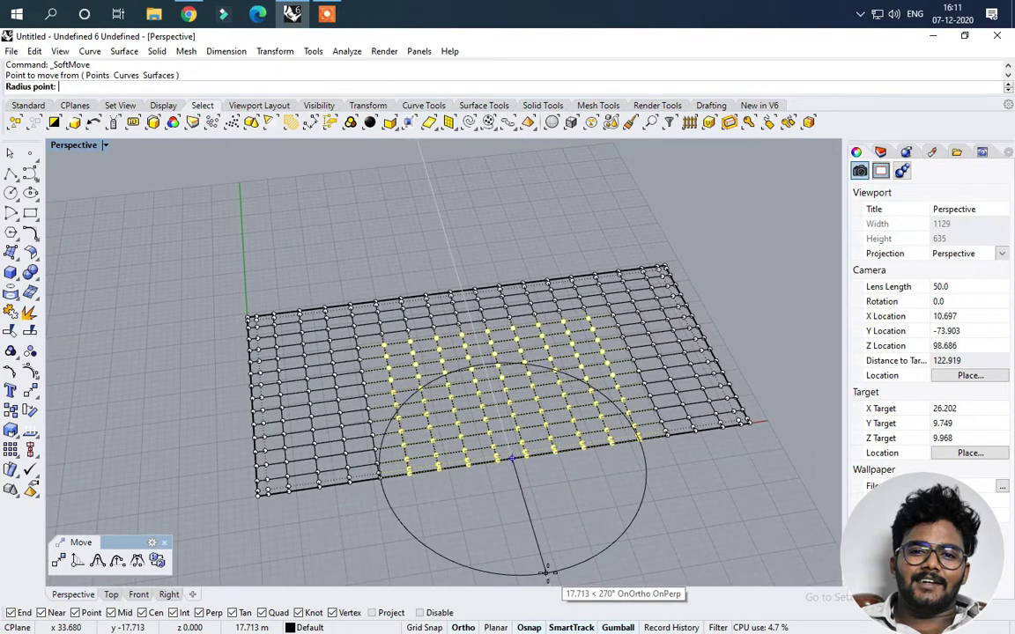
click(547, 571)
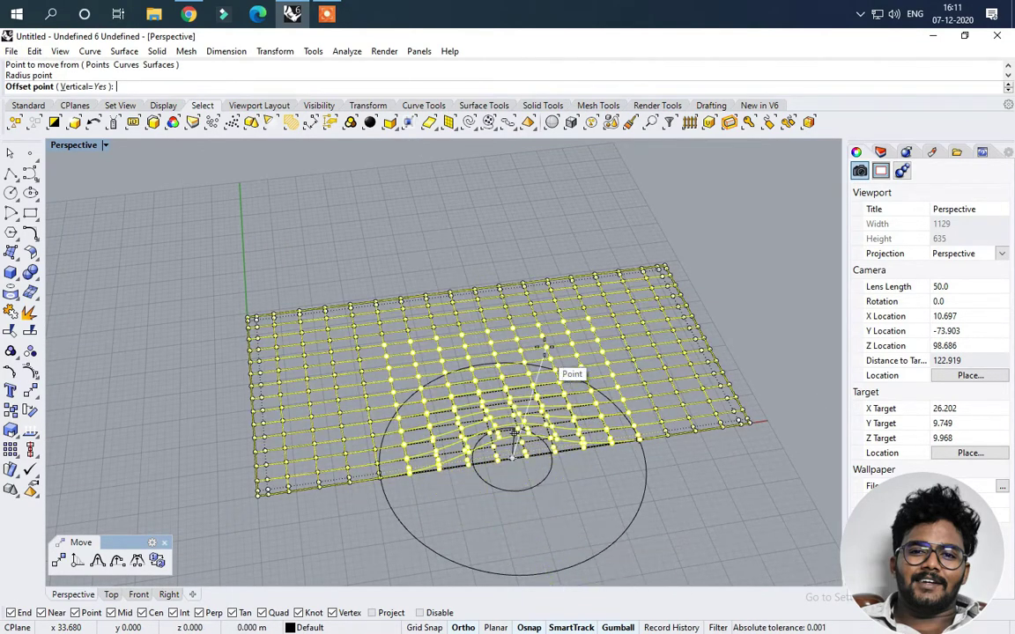
Step: Offset the Soft Move vertically to form a tall, narrow peak and accept the deformed copy
scroll(529, 330, down, 3)
scroll(520, 256, up, 2)
right_drag(520, 256, 572, 221)
click(546, 220)
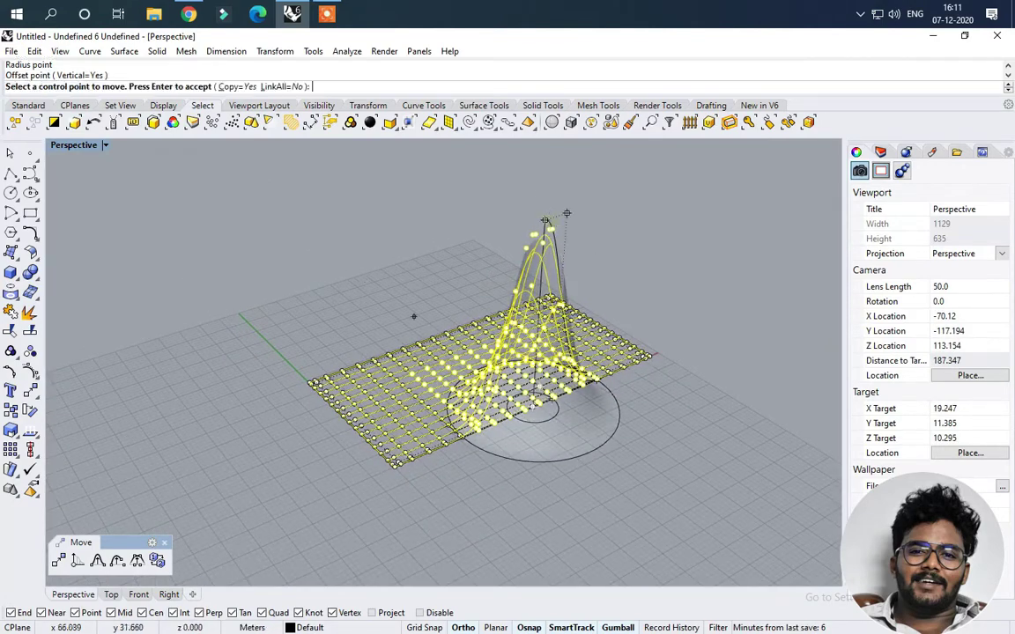
key(Return)
click(600, 429)
right_drag(588, 418, 456, 391)
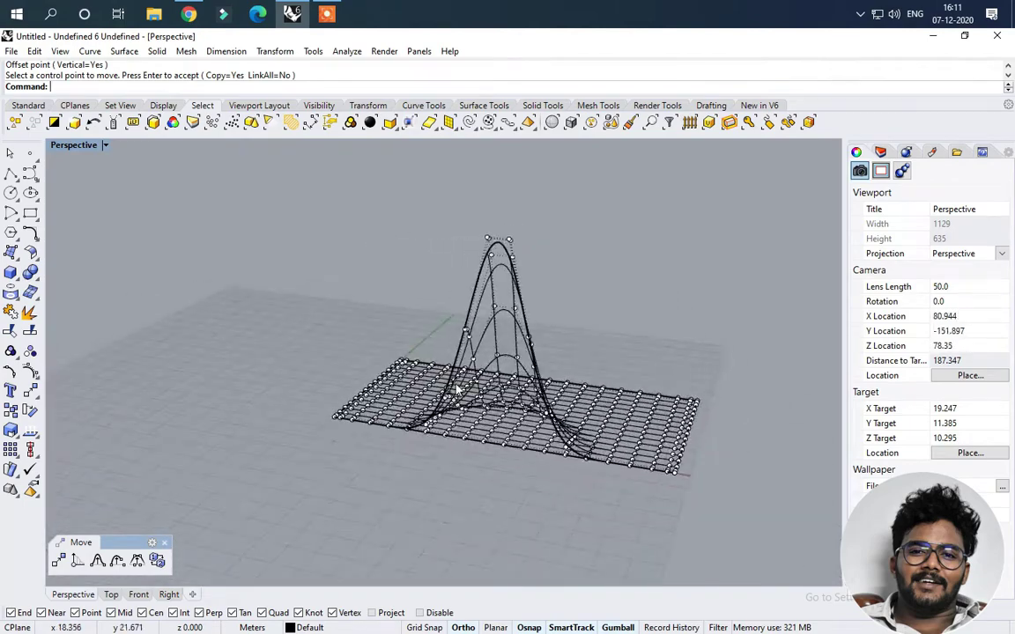
Step: Set the Perspective viewport to Shaded display
click(104, 145)
click(96, 195)
right_drag(193, 265, 464, 319)
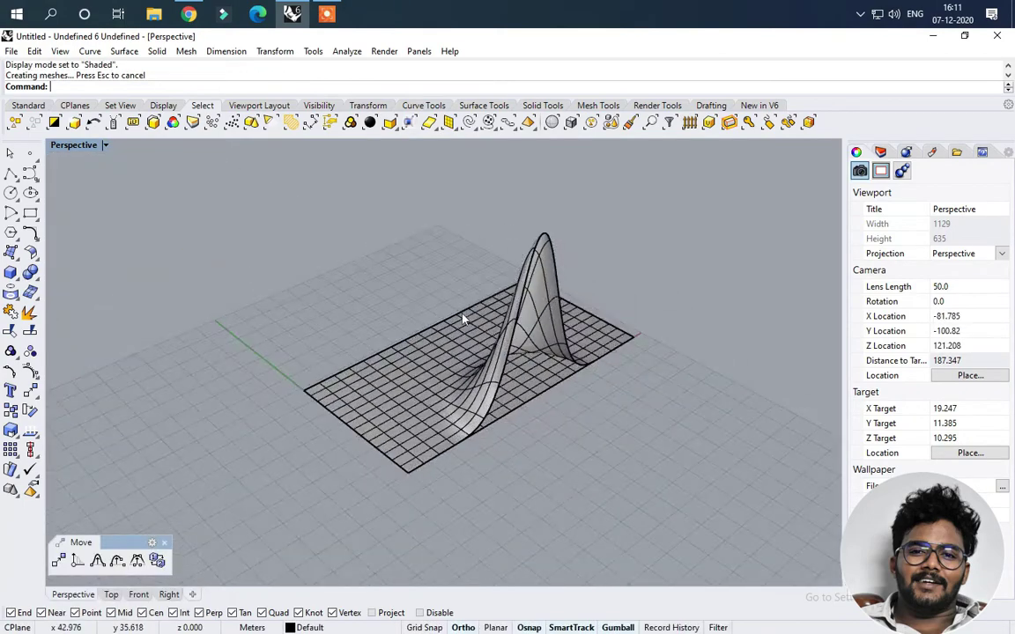
scroll(505, 313, up, 4)
right_drag(564, 405, 527, 425)
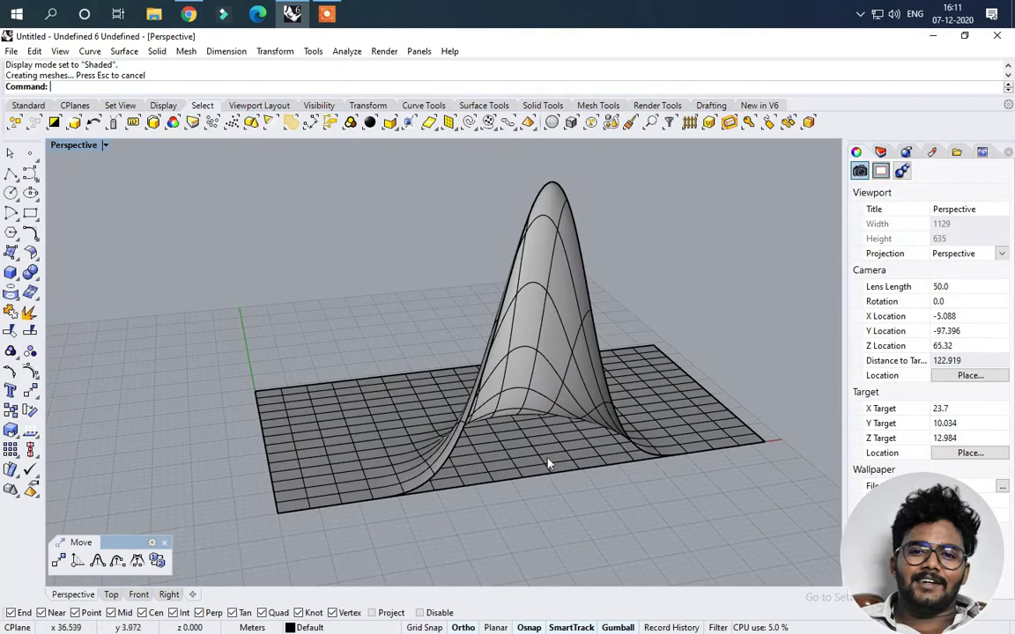
Step: Examine the flat surface and the peaked copy by selecting each of them in turn
click(488, 415)
right_drag(489, 415, 558, 452)
click(600, 449)
click(559, 453)
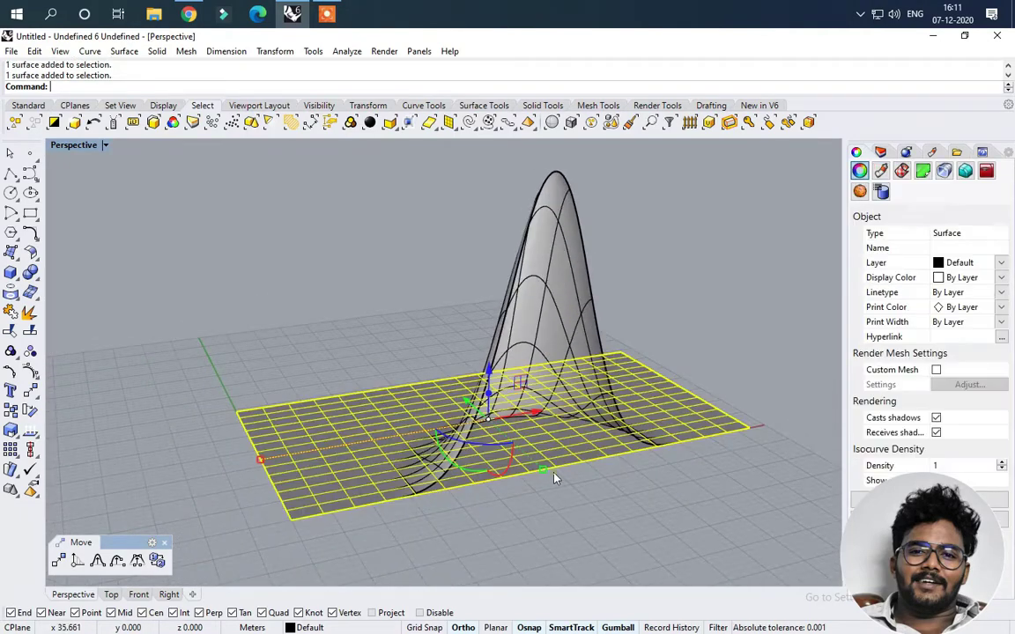
click(558, 477)
click(548, 289)
right_drag(510, 332, 652, 346)
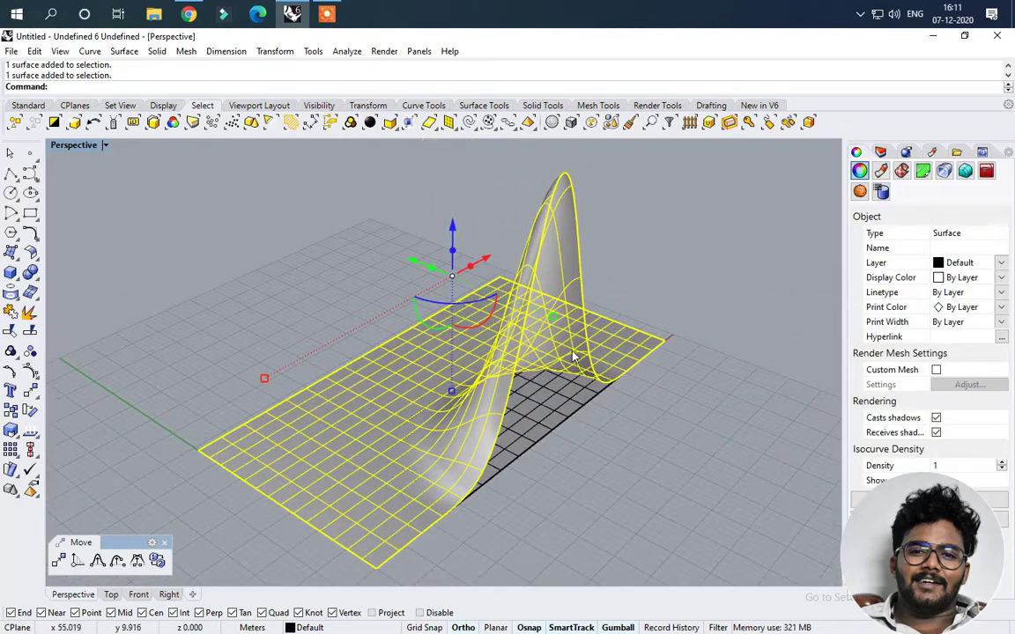
right_drag(573, 356, 517, 397)
Step: Undo the Soft Move and turn on the flat surface's control points again
key(ctrl+z)
scroll(515, 397, down, 6)
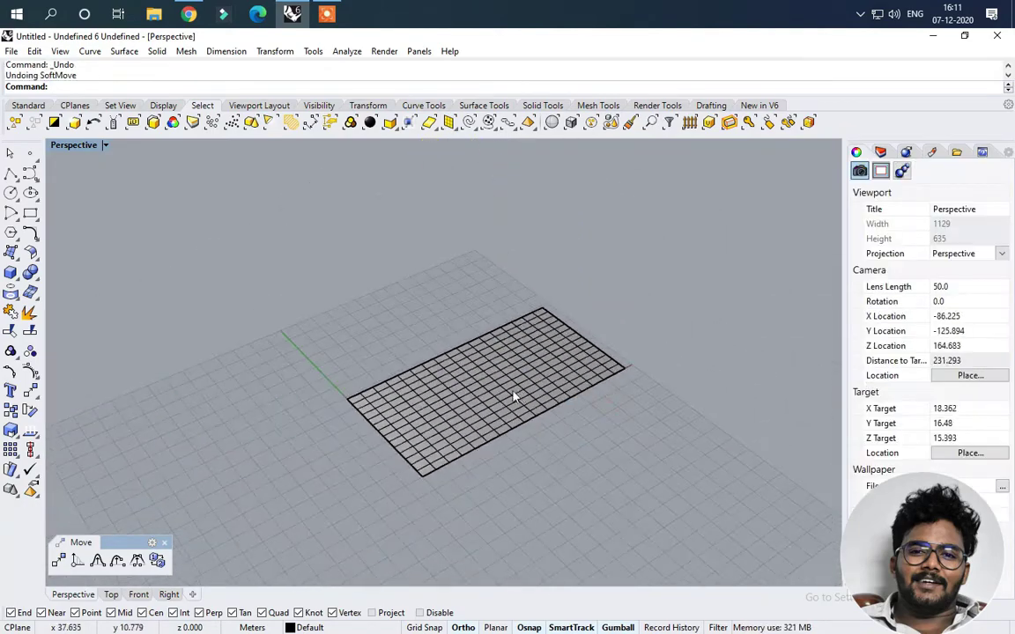
click(515, 396)
right_drag(573, 423, 508, 484)
key(F10)
scroll(575, 431, up, 4)
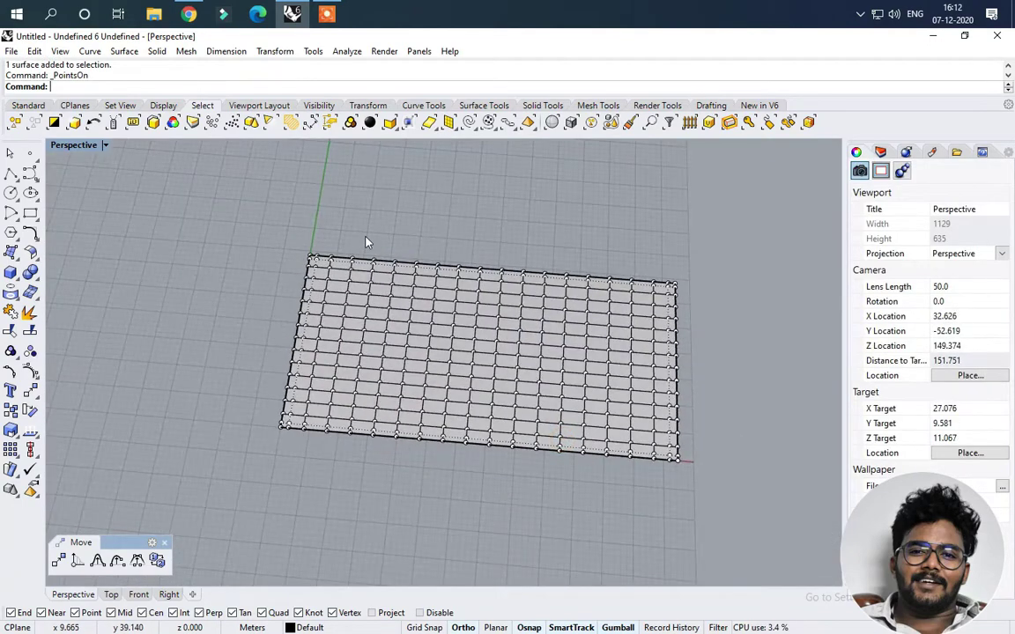
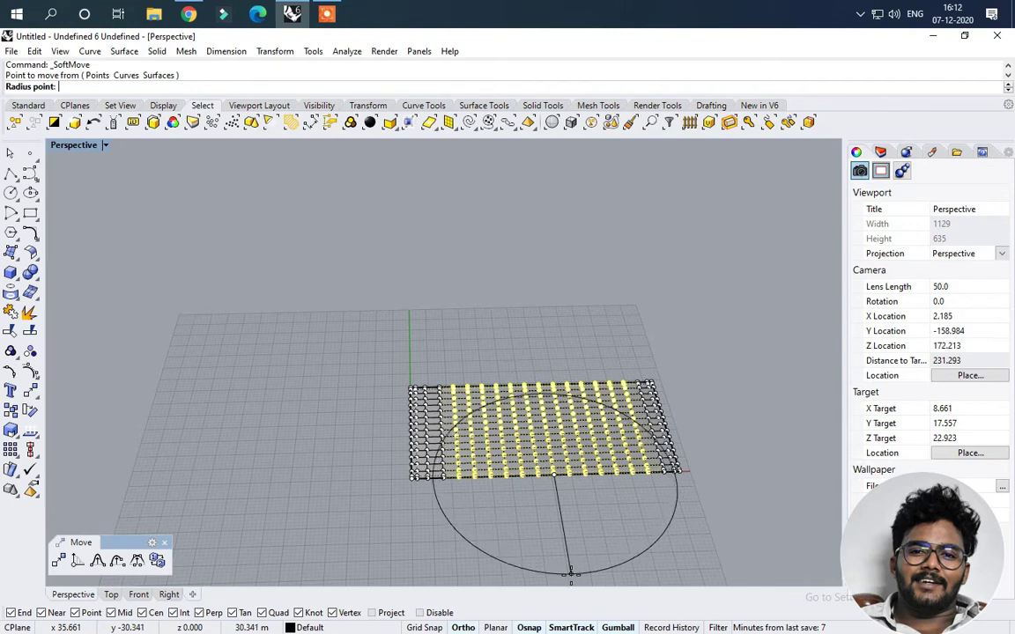
Step: Complete the Soft Move with a radius of about 30 m and a vertical offset of about 40 m, accepting the peaked copy
click(569, 579)
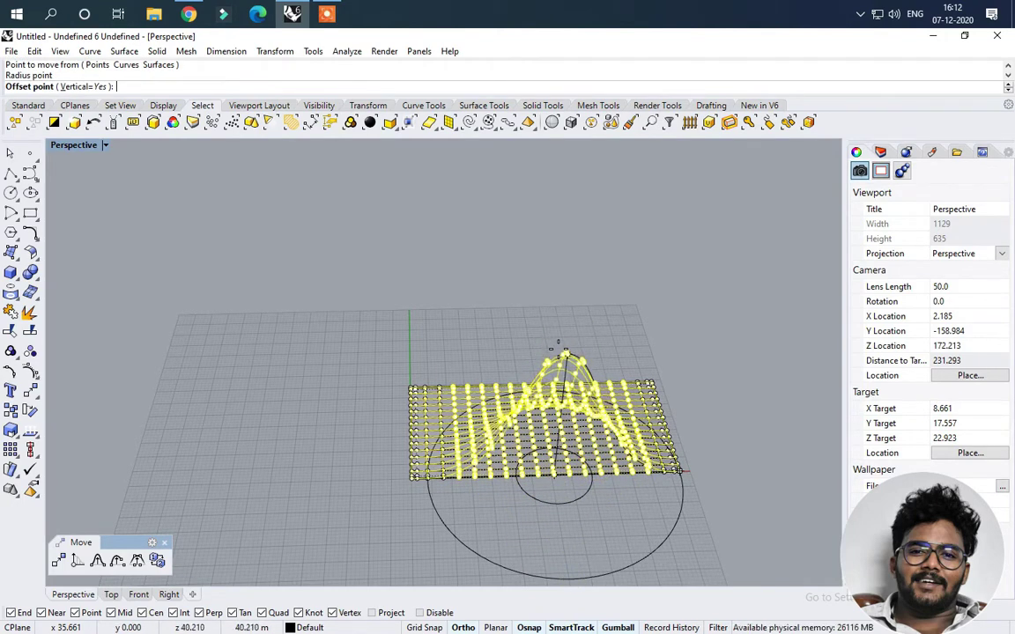
click(557, 356)
key(Return)
right_drag(557, 356, 368, 452)
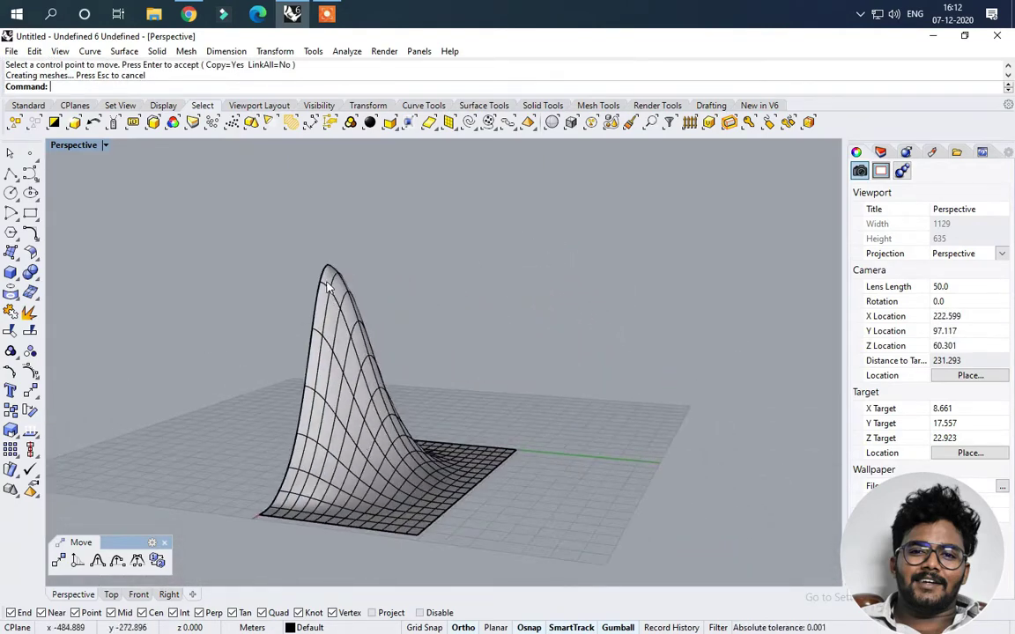
mouse_move(444, 476)
right_down()
mouse_move(509, 492)
mouse_move(445, 476)
right_up()
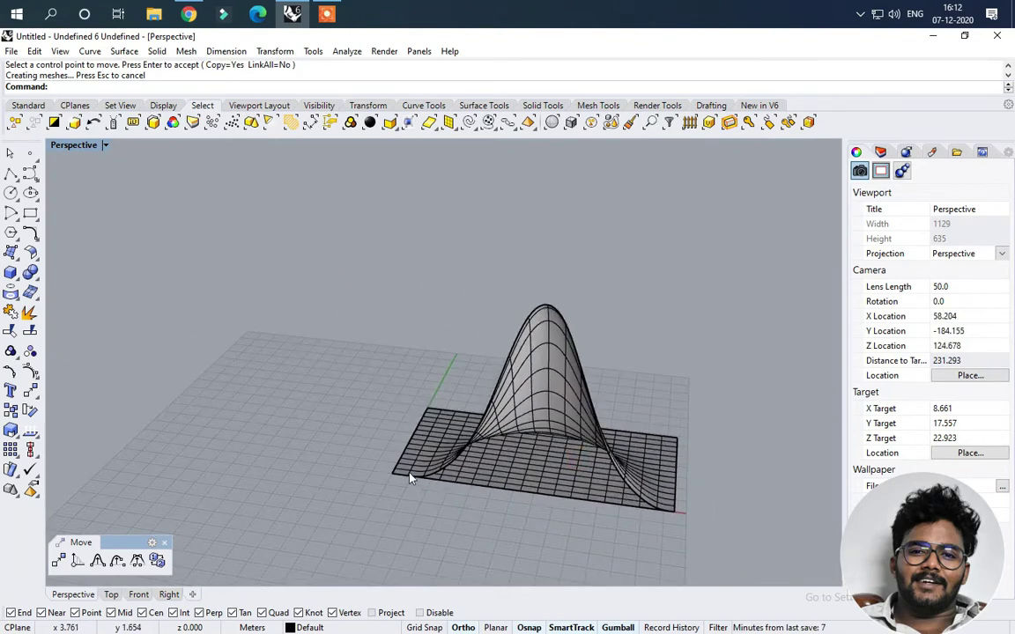
right_drag(433, 422, 501, 449)
scroll(501, 448, up, 2)
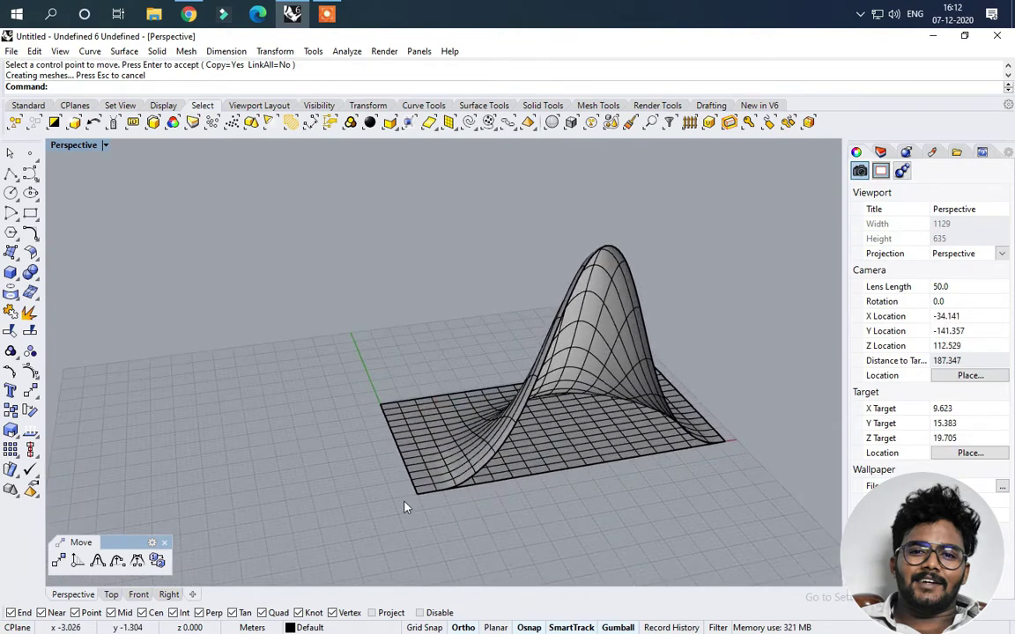
Step: Switch the Perspective viewport to Wireframe display to look through the peaked surface at the flat one
click(30, 233)
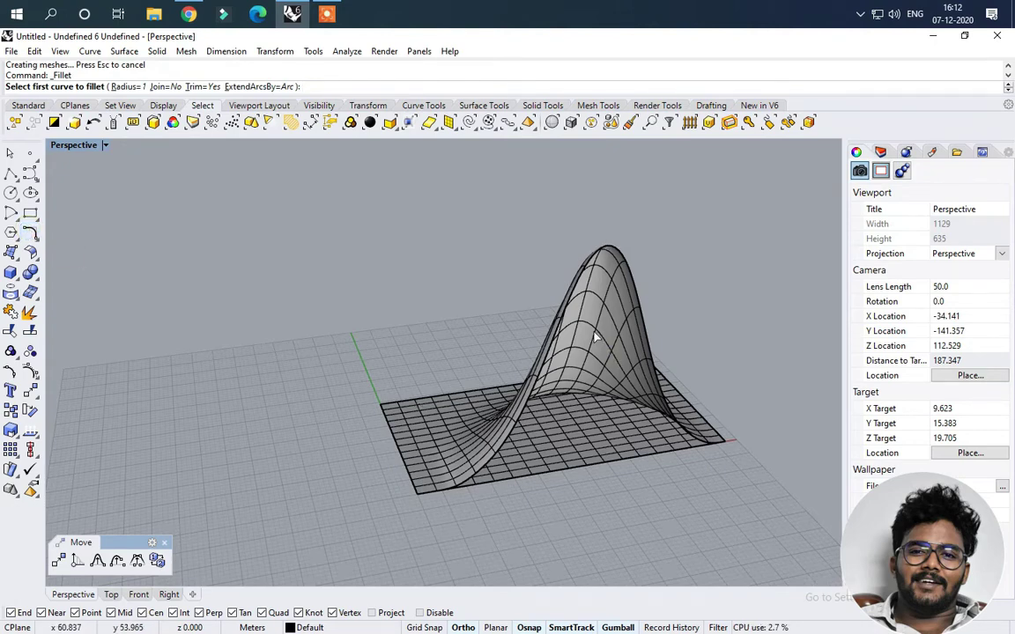
click(74, 145)
click(91, 182)
click(105, 146)
click(84, 176)
right_drag(185, 255, 446, 166)
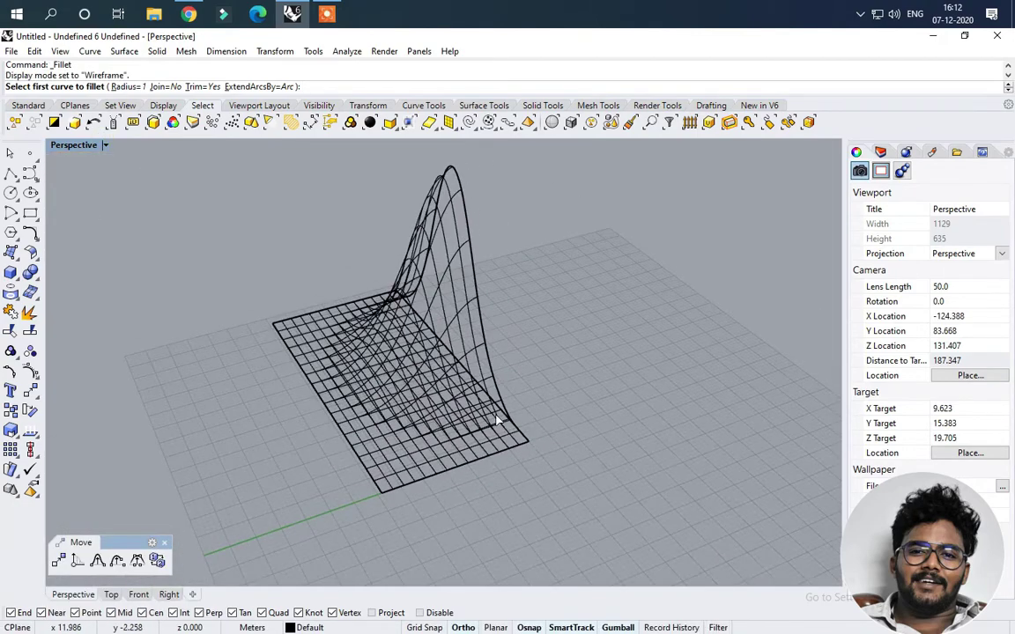
right_drag(577, 501, 431, 401)
Step: Return the Perspective viewport to Shaded display and examine the peaked surface
click(105, 146)
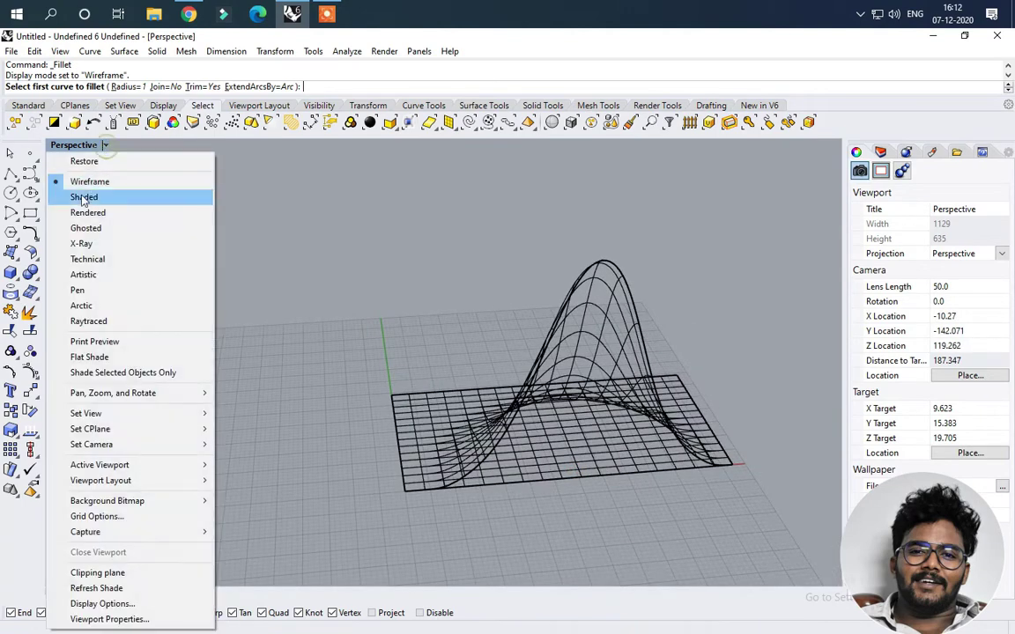
click(86, 197)
mouse_move(102, 255)
right_down()
mouse_move(333, 341)
mouse_move(507, 331)
mouse_move(480, 331)
right_up()
scroll(498, 346, up, 4)
mouse_move(608, 433)
right_down()
mouse_move(348, 364)
mouse_move(340, 410)
mouse_move(508, 421)
mouse_move(453, 437)
mouse_move(565, 469)
mouse_move(573, 431)
mouse_move(528, 389)
mouse_move(447, 373)
mouse_move(629, 454)
right_up()
scroll(509, 456, down, 2)
scroll(558, 464, down, 4)
scroll(541, 458, up, 5)
scroll(630, 454, down, 3)
scroll(537, 331, up, 2)
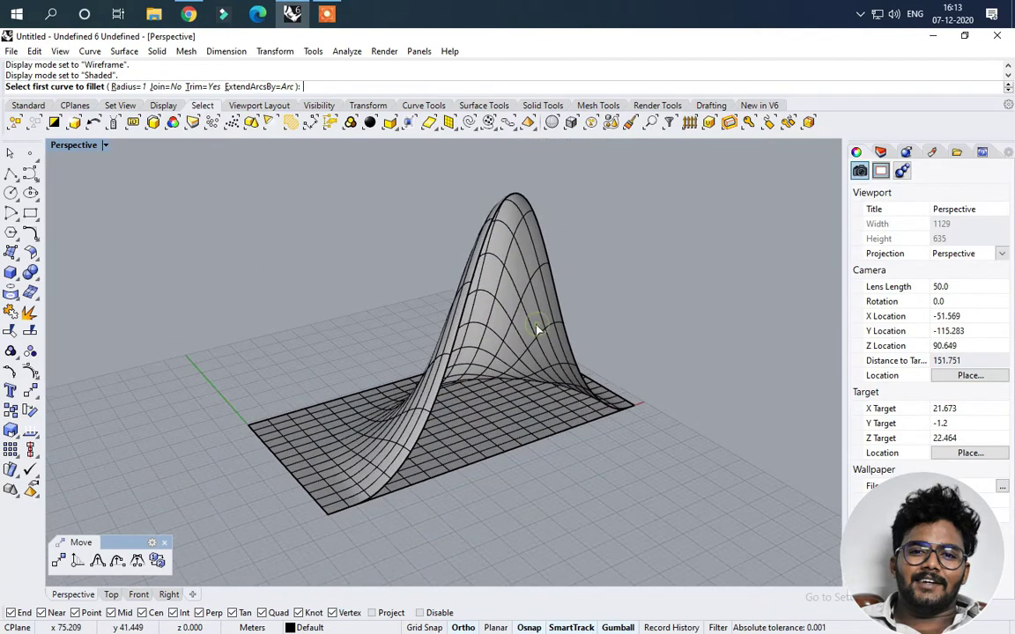
Step: Cancel the Fillet command and raise the peaked surface vertically above the flat surface
key(Escape)
click(453, 274)
drag(443, 256, 447, 180)
key(Escape)
right_drag(454, 414, 490, 265)
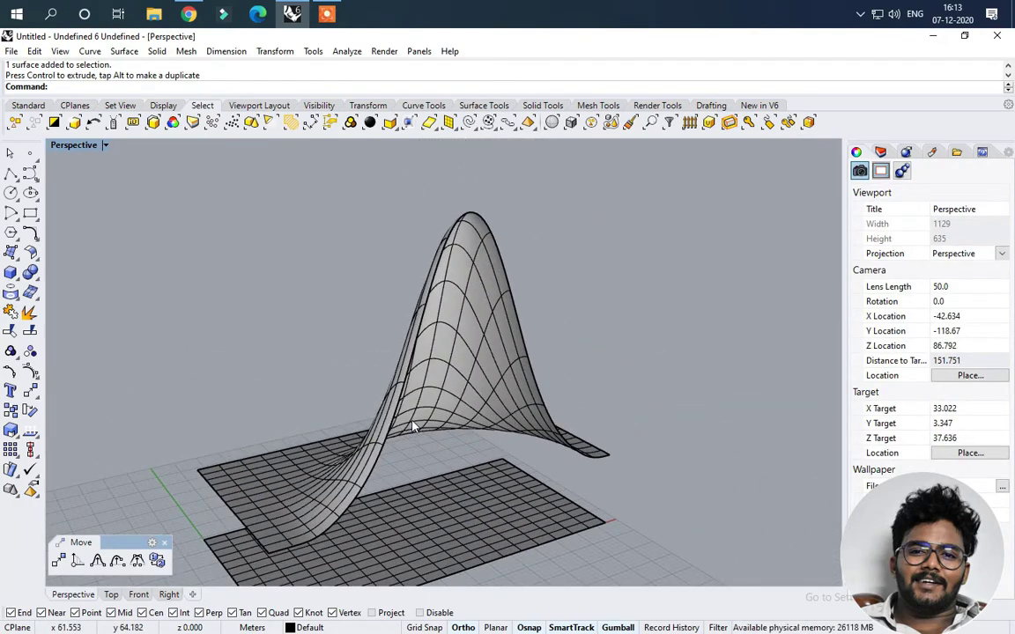
Step: Compare the raised peaked surface with the flat surface below, selecting both and clearing the selection
right_drag(370, 359, 382, 369)
click(390, 382)
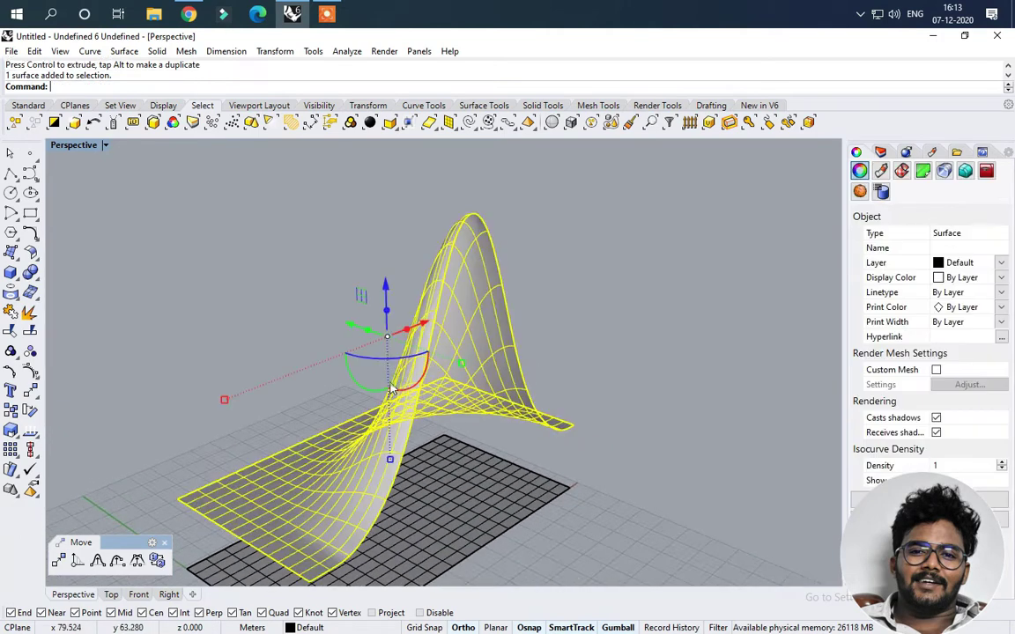
right_drag(492, 305, 445, 296)
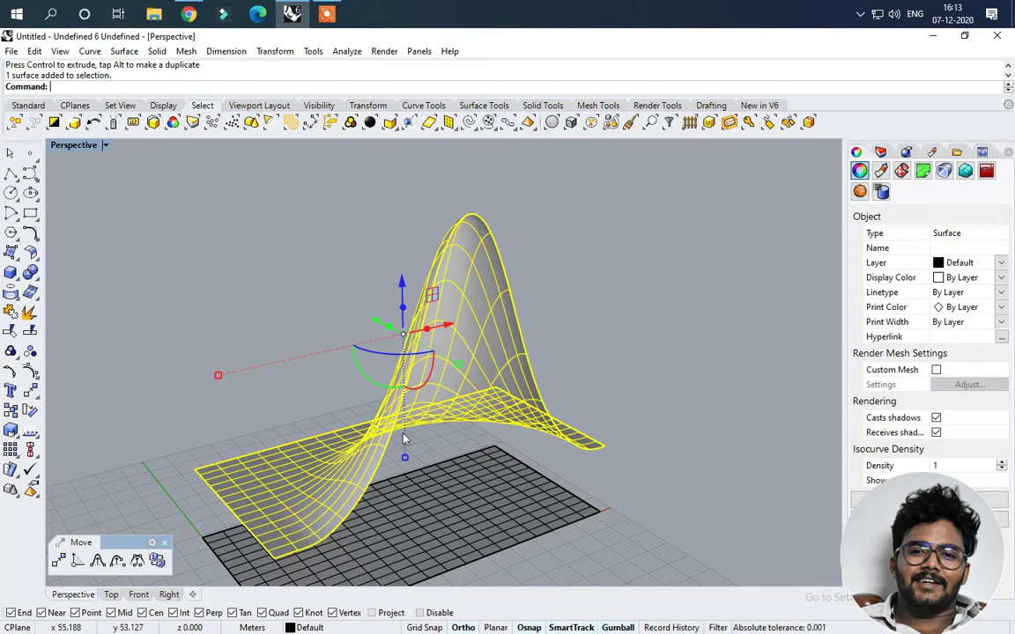
right_drag(627, 419, 412, 345)
click(608, 436)
right_drag(608, 436, 515, 467)
scroll(516, 473, up, 2)
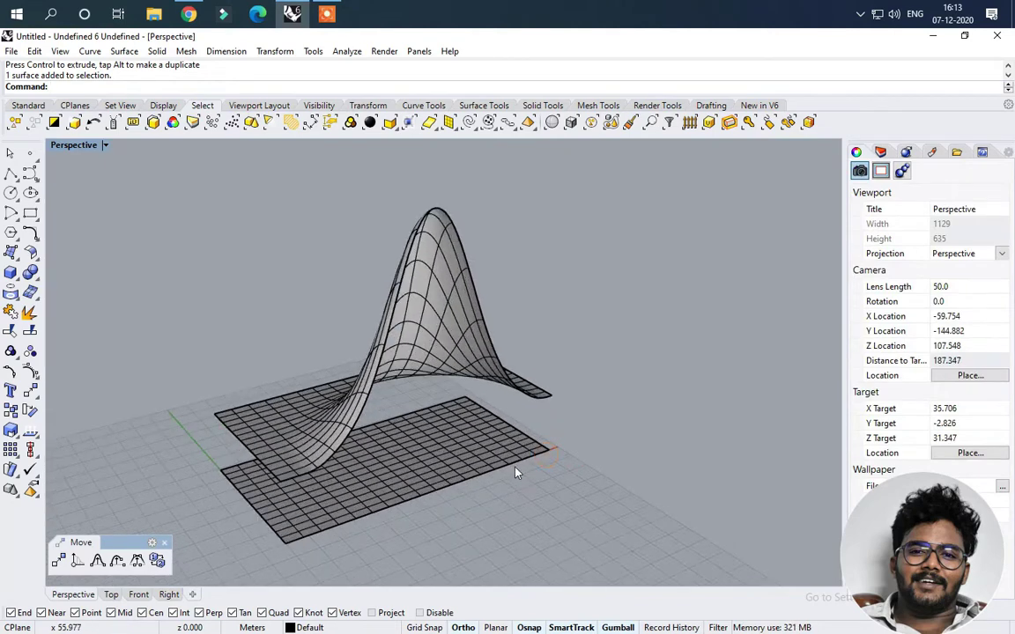
scroll(468, 389, up, 2)
click(416, 356)
shift+click(401, 430)
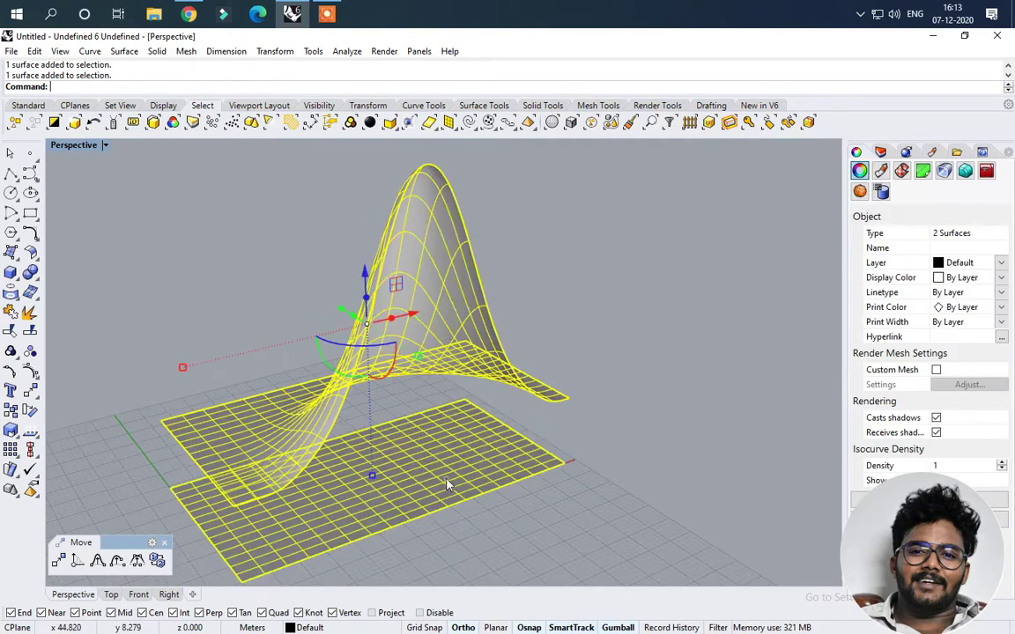
key(Escape)
Step: Start tweening between two surfaces, with the raised peaked surface as start and the flat surface as end
click(30, 252)
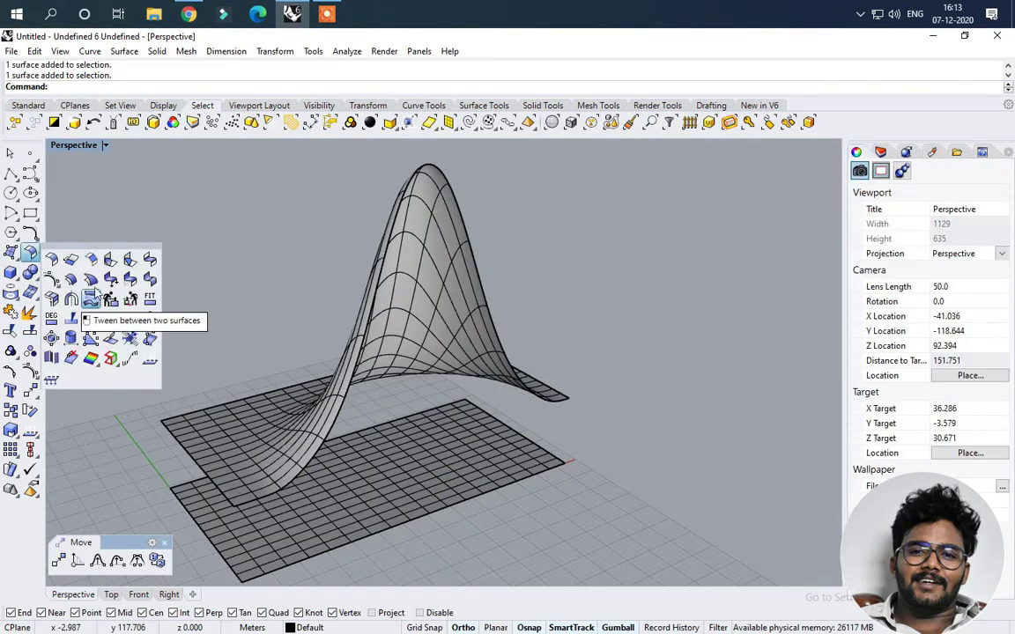
click(89, 300)
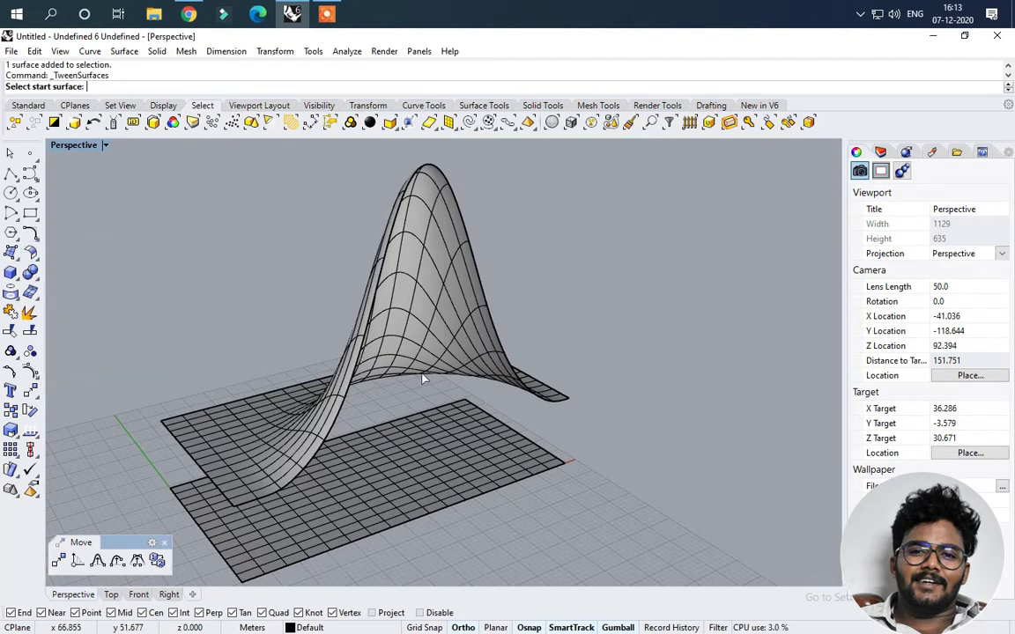
click(406, 300)
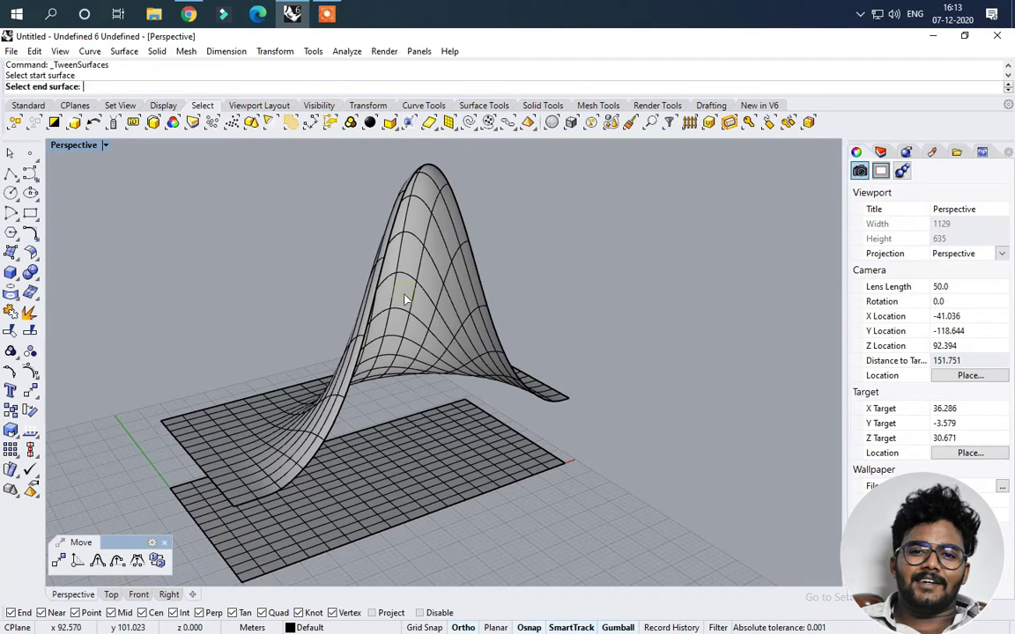
click(464, 453)
right_drag(618, 437, 728, 414)
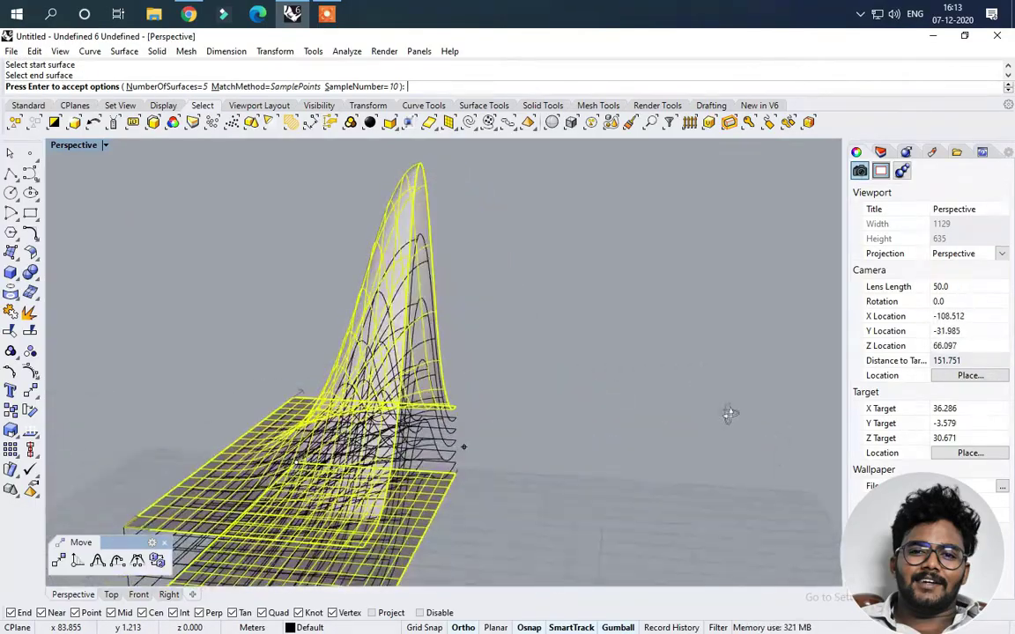
Step: Set the number of tween surfaces to 3 and create them with the SamplePoints match method
click(200, 86)
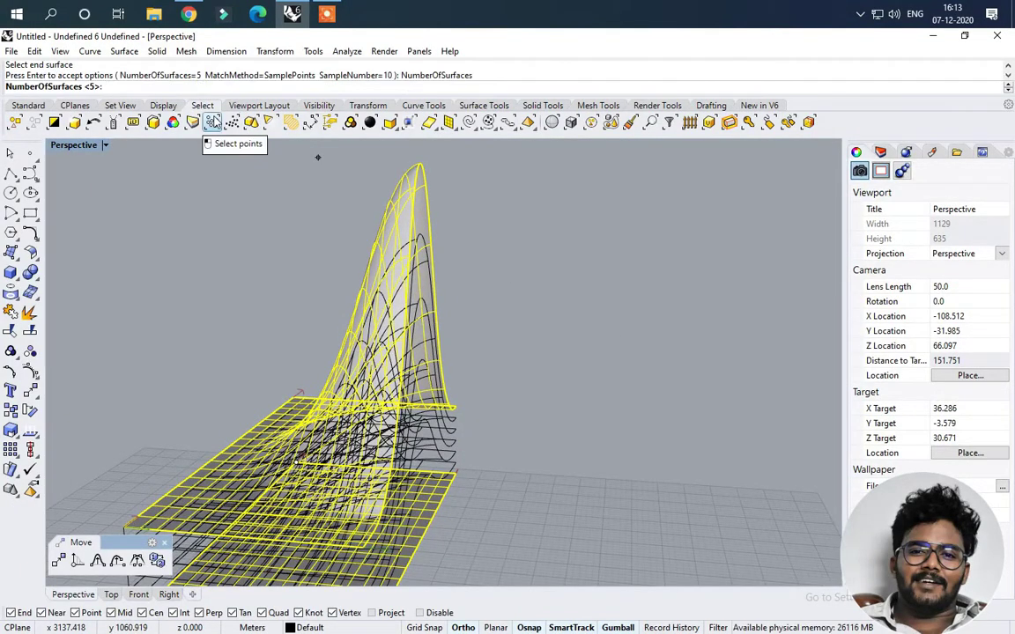
text(3)
key(Return)
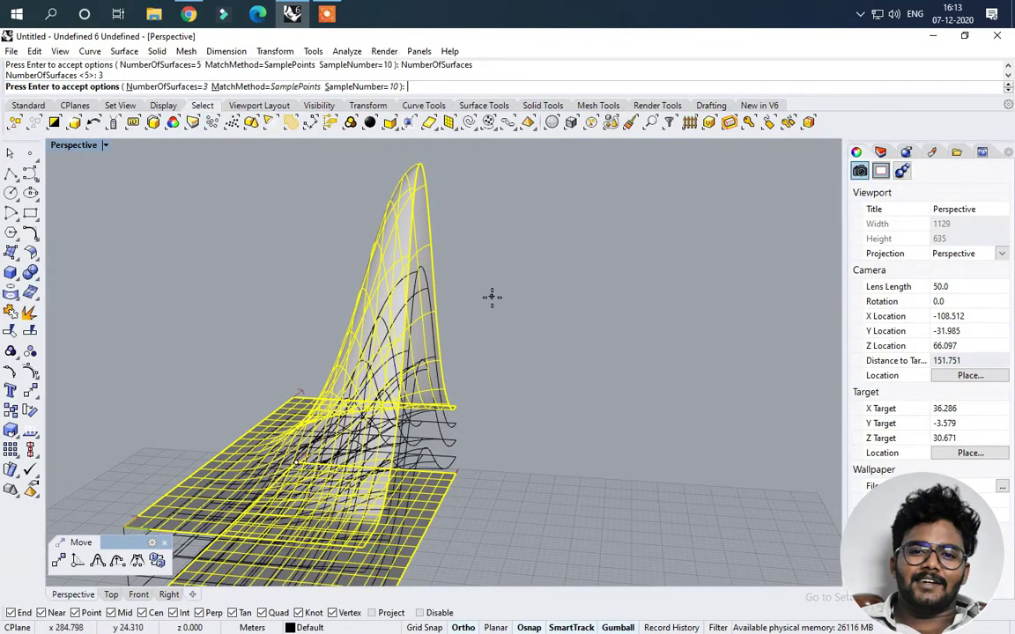
mouse_move(482, 311)
right_down()
mouse_move(335, 267)
mouse_move(310, 324)
mouse_move(369, 335)
mouse_move(402, 378)
mouse_move(440, 365)
mouse_move(466, 376)
right_up()
key(Return)
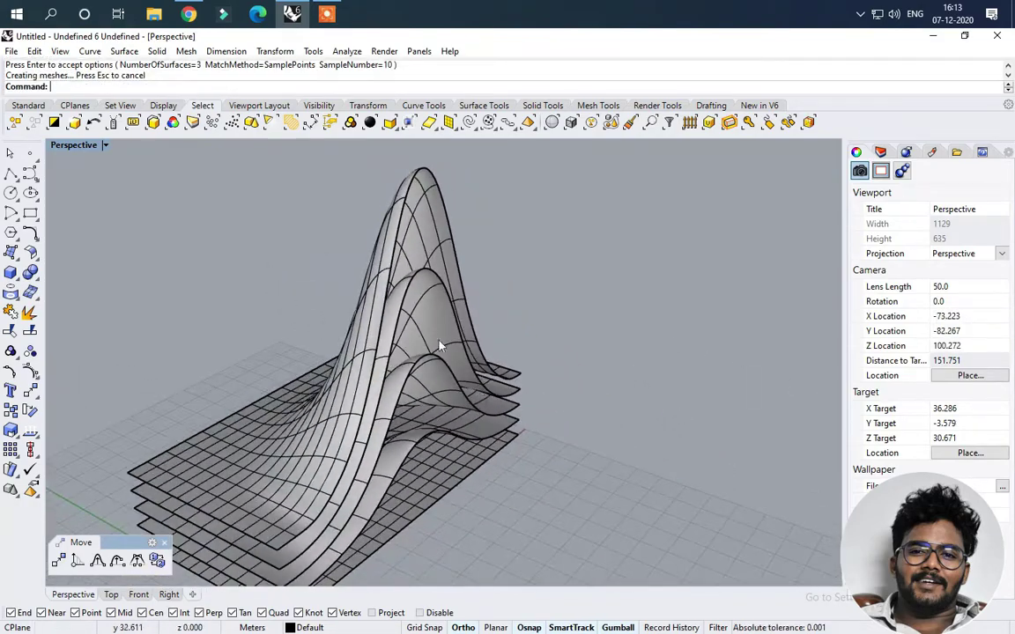
Step: Examine the individual layers of the tweened stack up close, selecting single surfaces and clearing the selection
click(399, 466)
right_drag(415, 454, 505, 526)
scroll(435, 479, up, 4)
key(Escape)
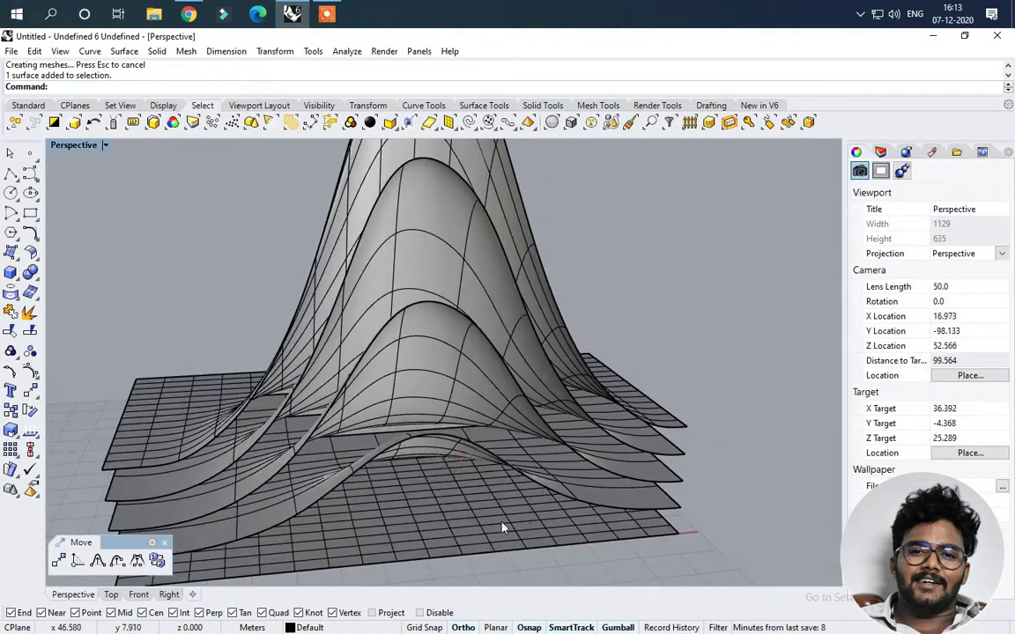
click(505, 526)
scroll(505, 550, down, 4)
scroll(505, 552, down, 2)
scroll(471, 308, up, 3)
shift+click(455, 311)
right_drag(446, 311, 569, 454)
click(571, 336)
scroll(569, 454, down, 4)
scroll(564, 456, up, 4)
right_drag(329, 458, 416, 346)
scroll(323, 386, down, 2)
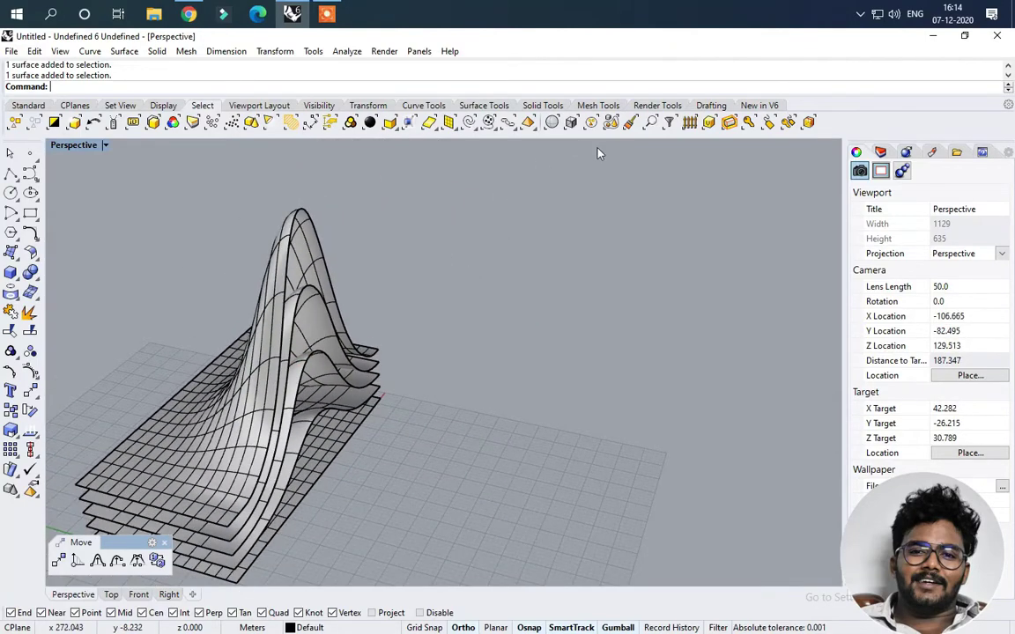
Step: Inspect the whole stack from several sides to compare how the peak flattens from the uppermost to the lowest surface
right_drag(505, 324, 197, 294)
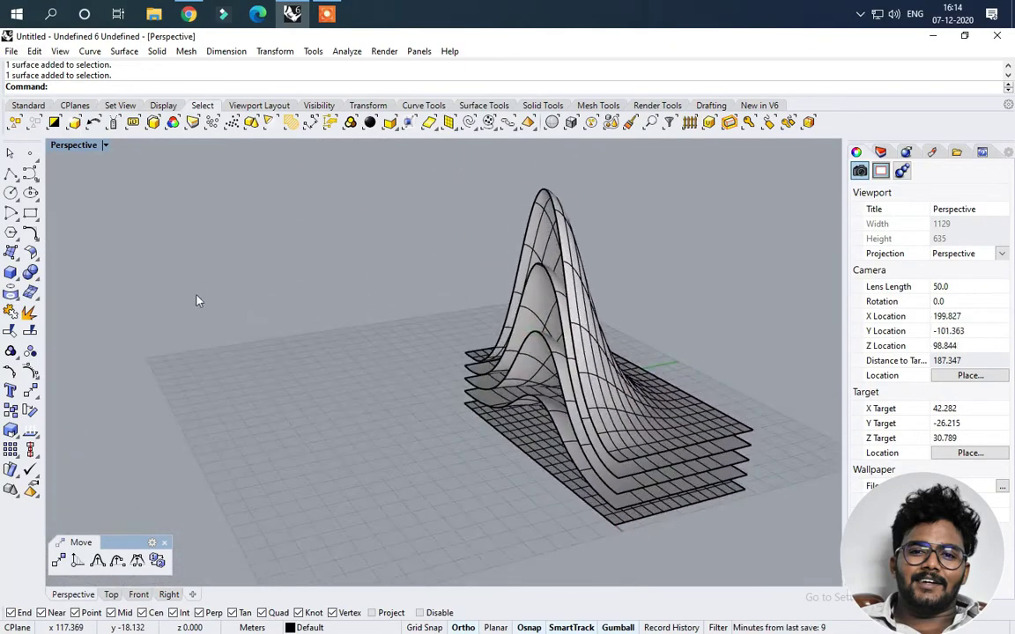
scroll(567, 405, up, 4)
right_drag(533, 393, 706, 409)
scroll(723, 406, down, 2)
right_drag(389, 411, 488, 396)
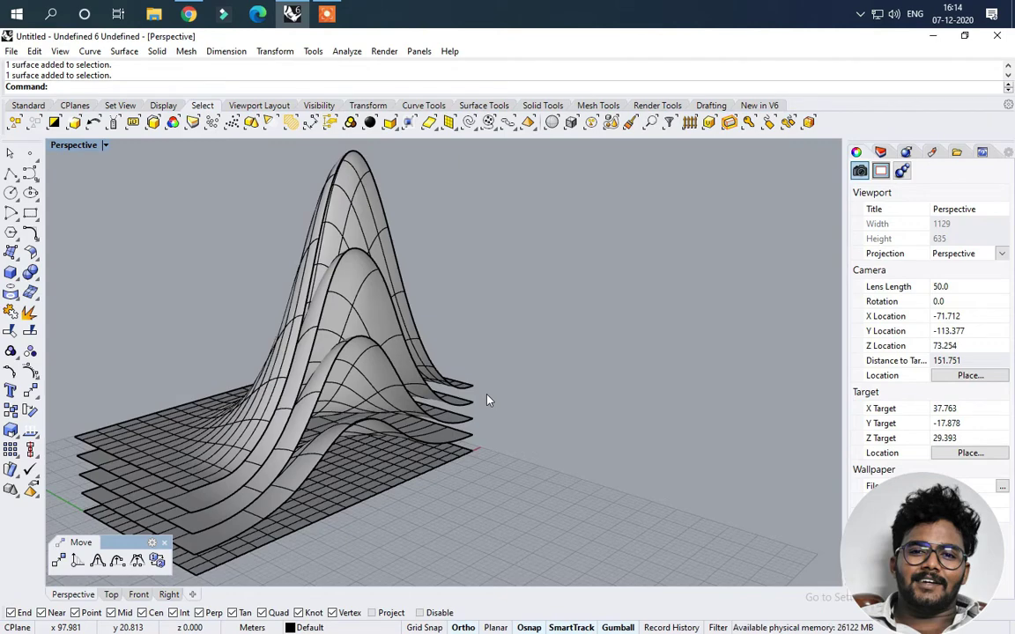
right_drag(489, 400, 245, 380)
right_drag(233, 433, 460, 423)
scroll(461, 423, down, 2)
right_drag(491, 473, 295, 437)
scroll(370, 467, up, 2)
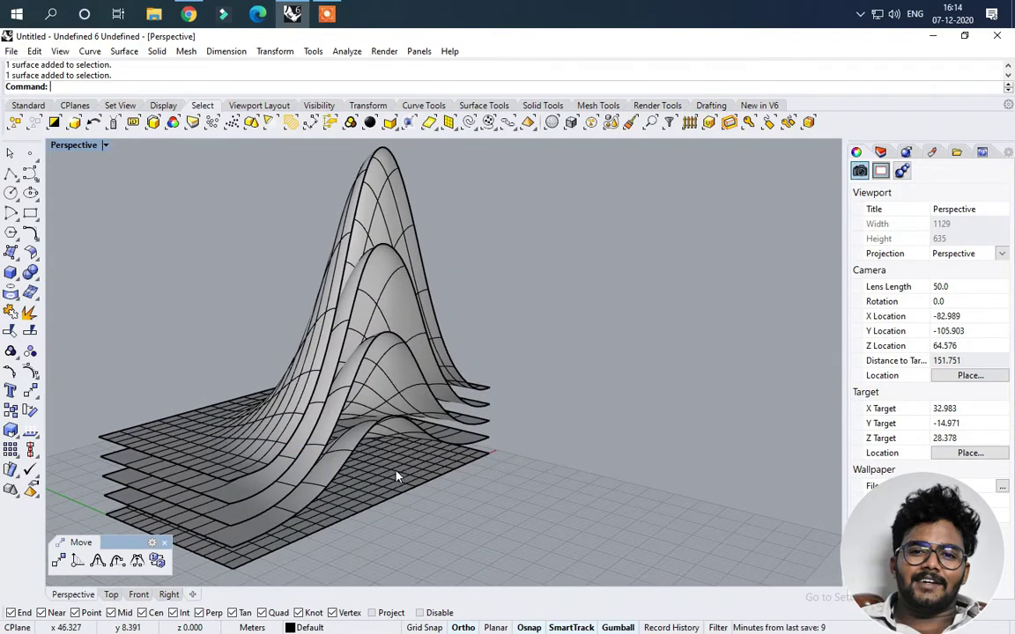
scroll(392, 480, down, 4)
right_drag(453, 447, 415, 469)
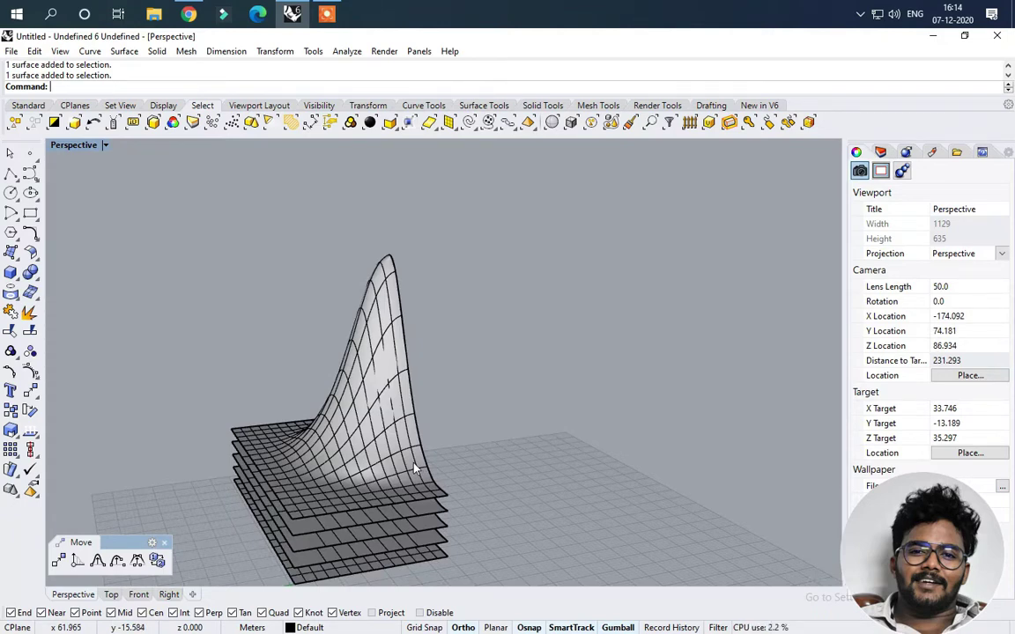
right_drag(483, 457, 386, 457)
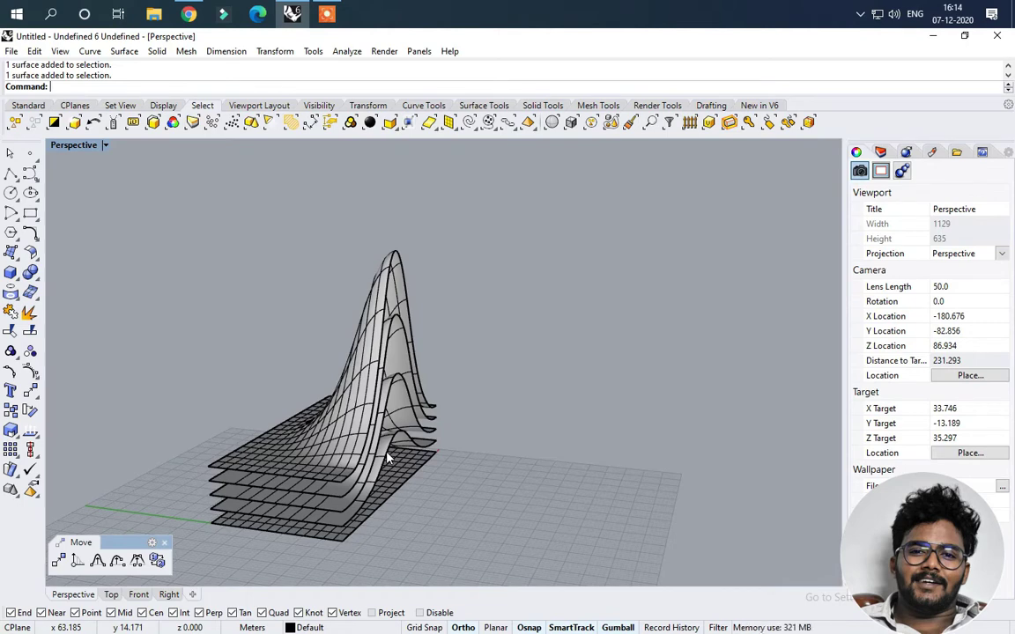
mouse_move(462, 436)
right_down()
mouse_move(493, 437)
mouse_move(453, 437)
right_up()
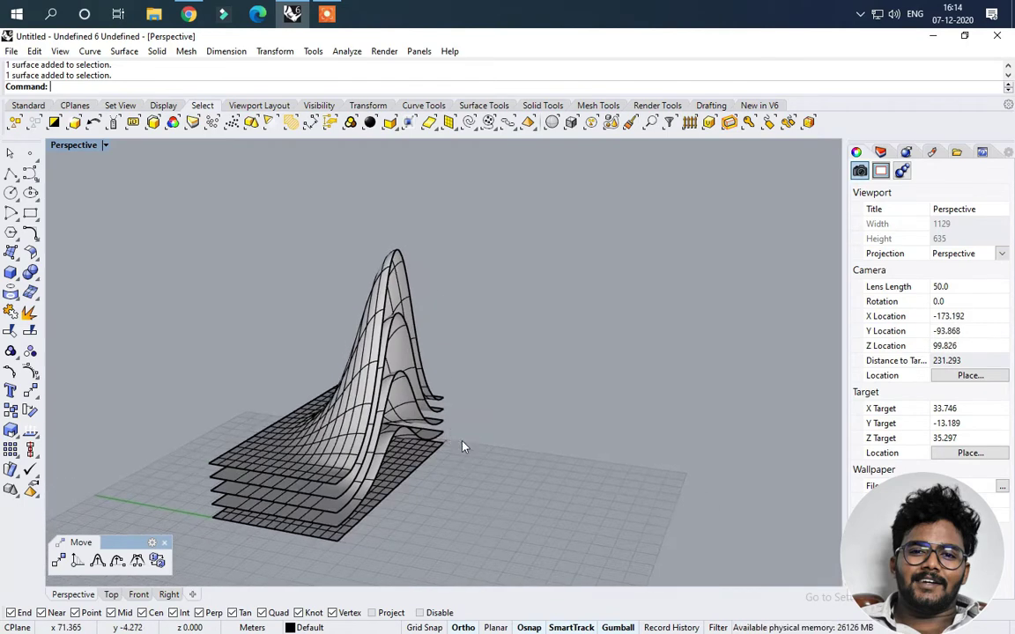